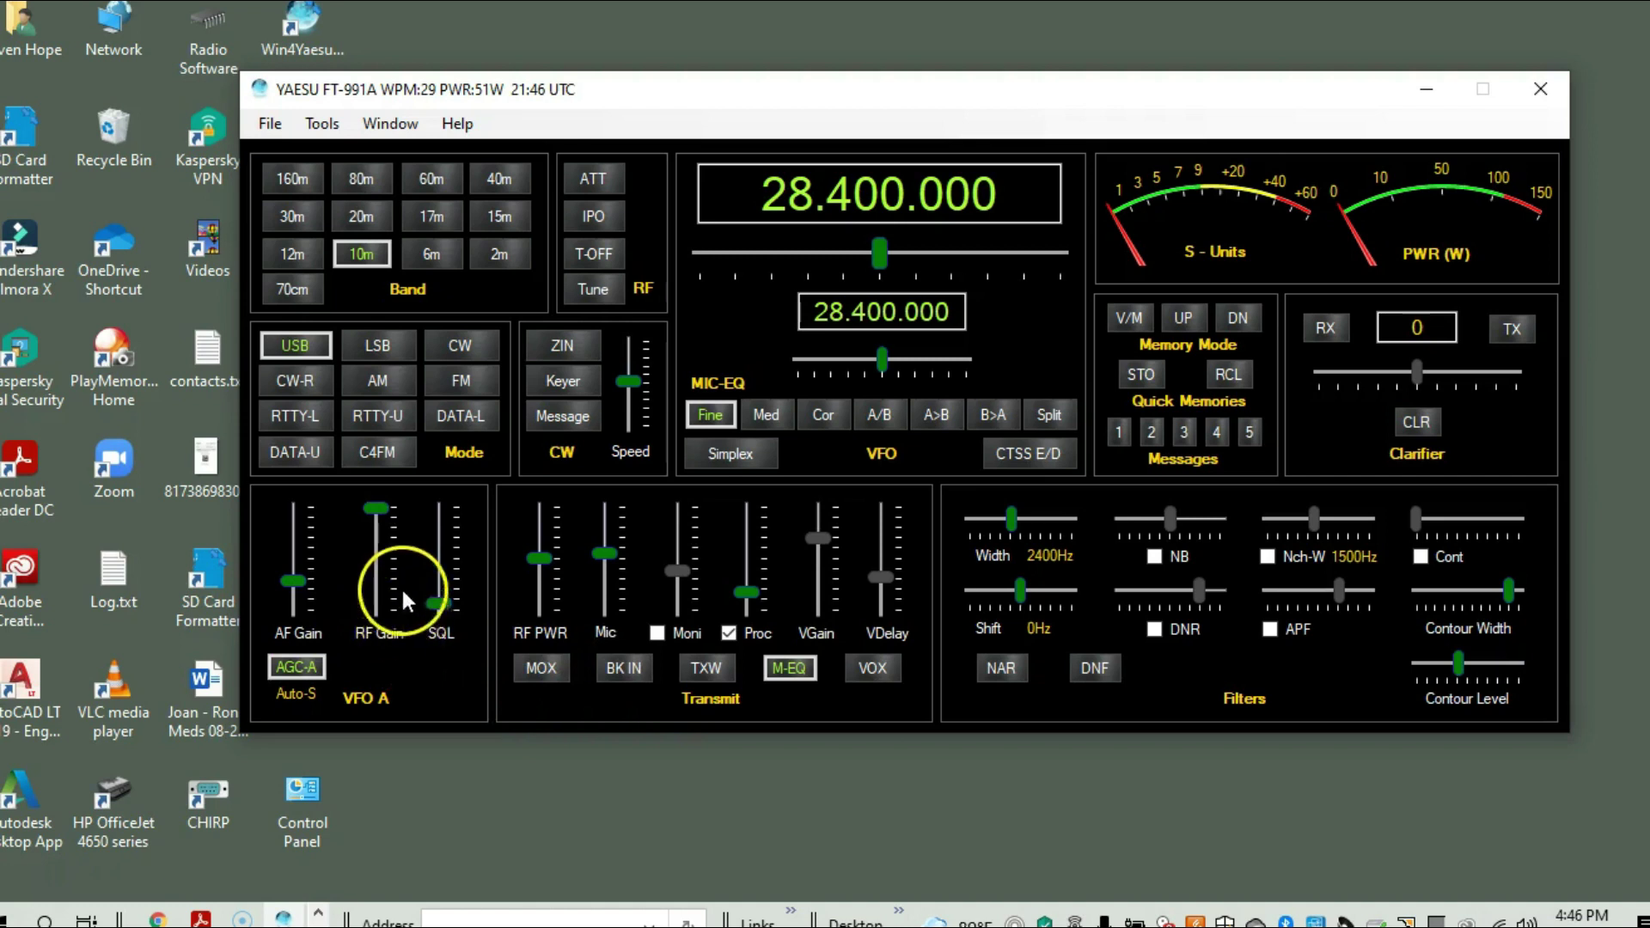
- Sweep squelch from 0 to 16, settle it at 6, and try lowering RF gain to 102
{"action": "left_click_drag", "start_coordinate": [445, 615], "coordinate": [460, 634]}
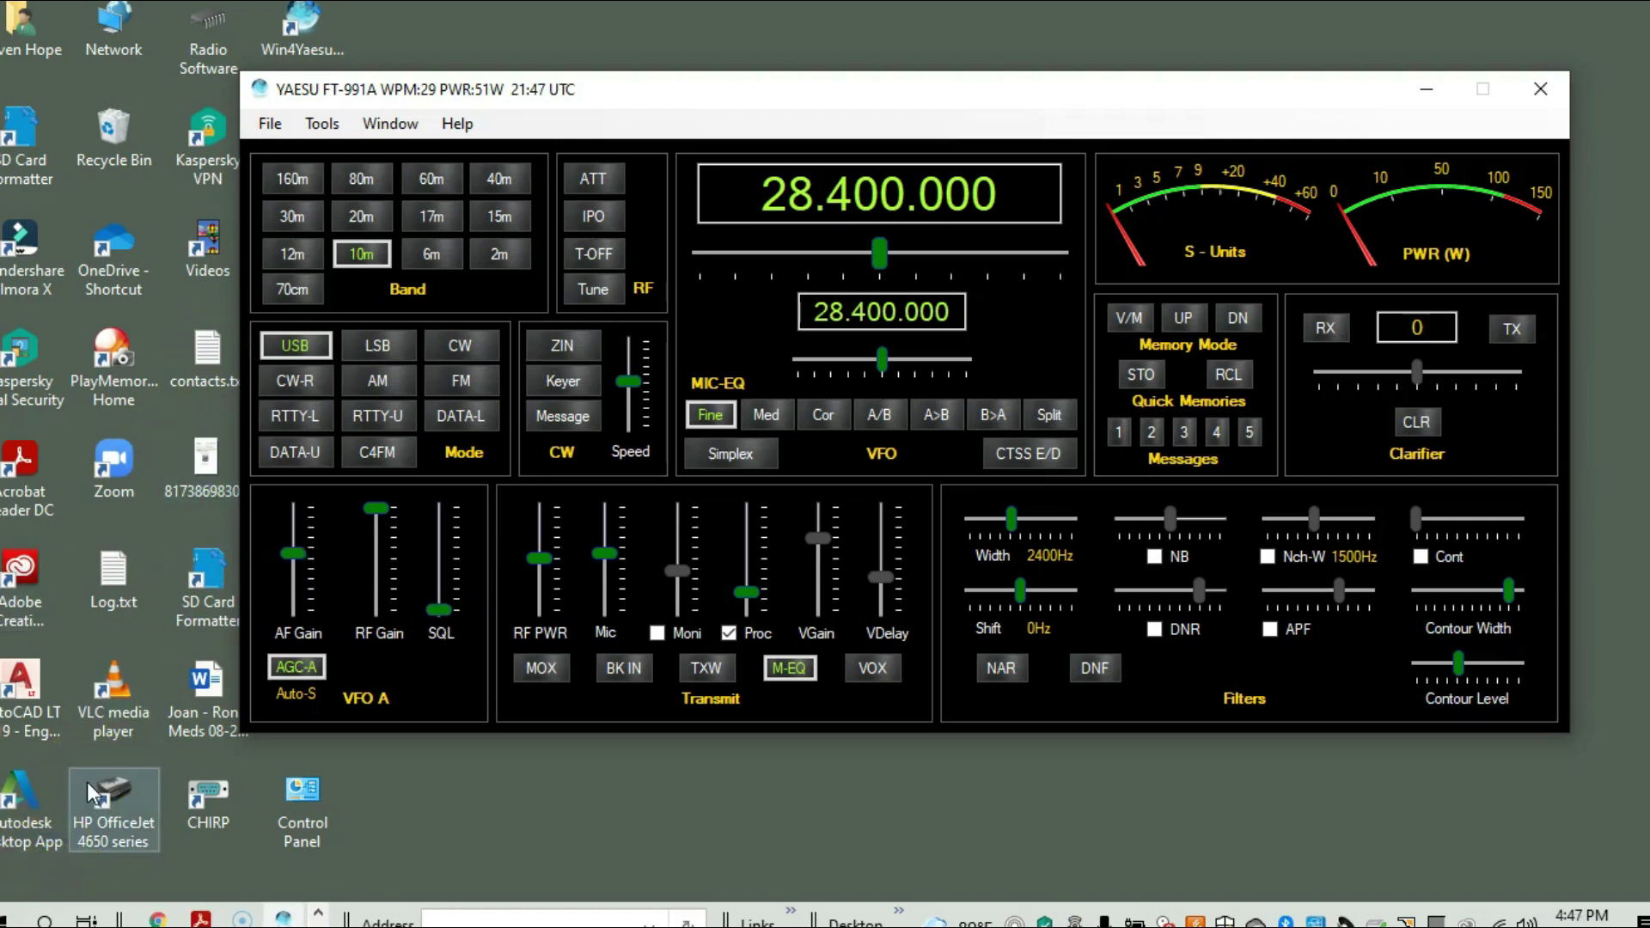
{"action": "left_click", "coordinate": [433, 612]}
{"action": "left_click_drag", "start_coordinate": [433, 612], "coordinate": [440, 597]}
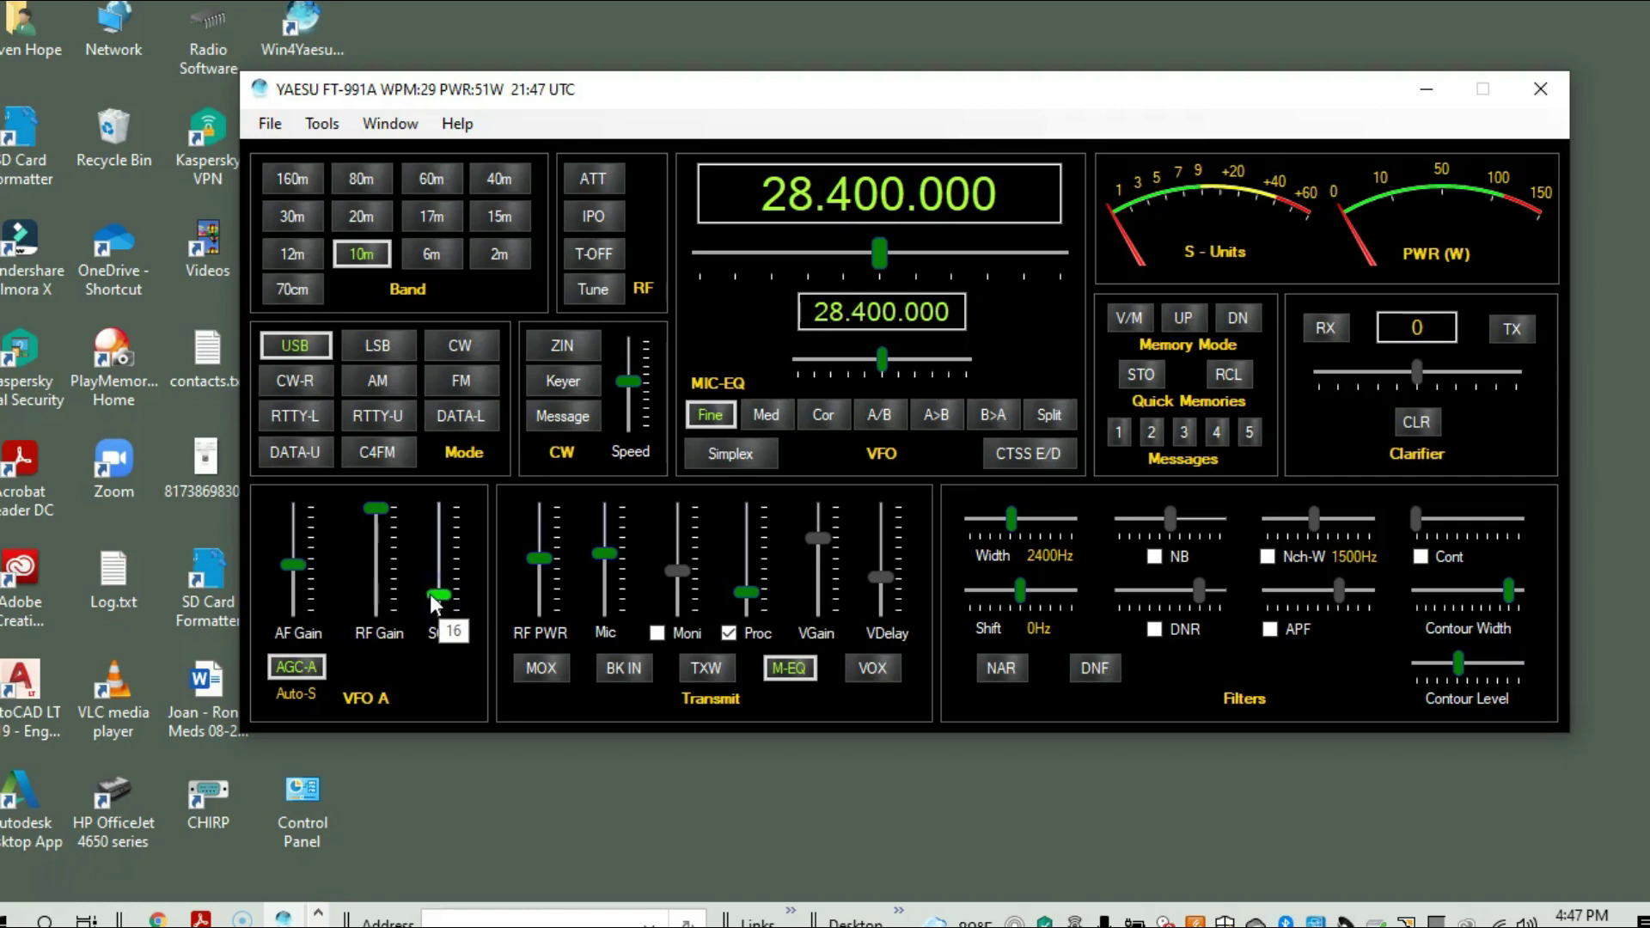
{"action": "left_click", "coordinate": [384, 557]}
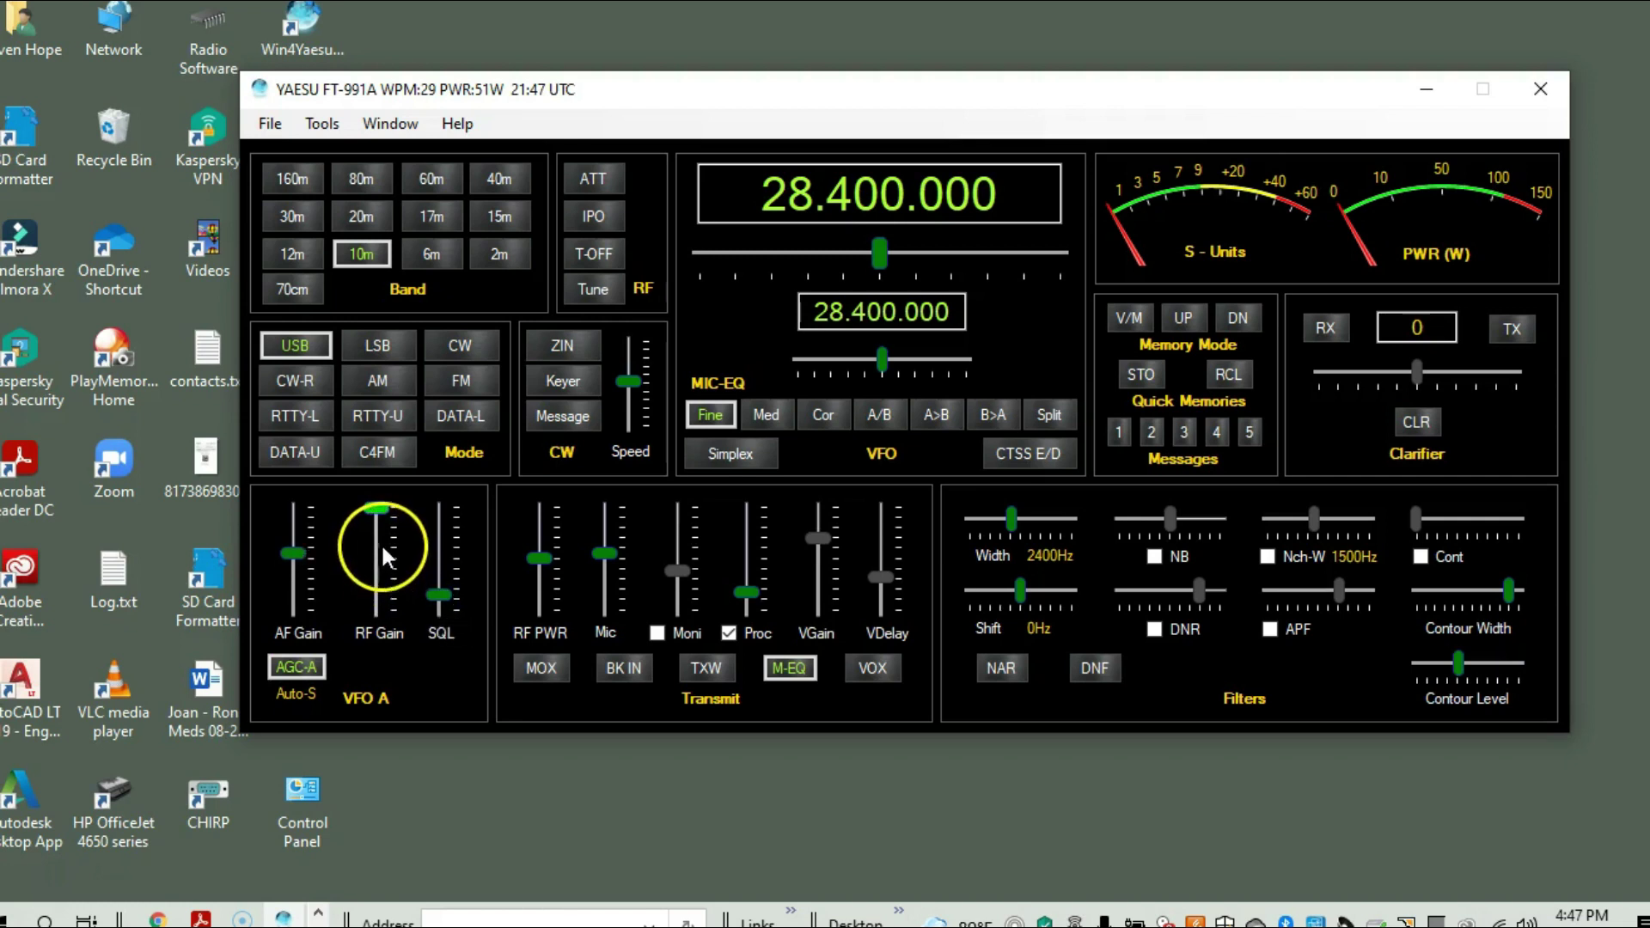
{"action": "left_click", "coordinate": [443, 596]}
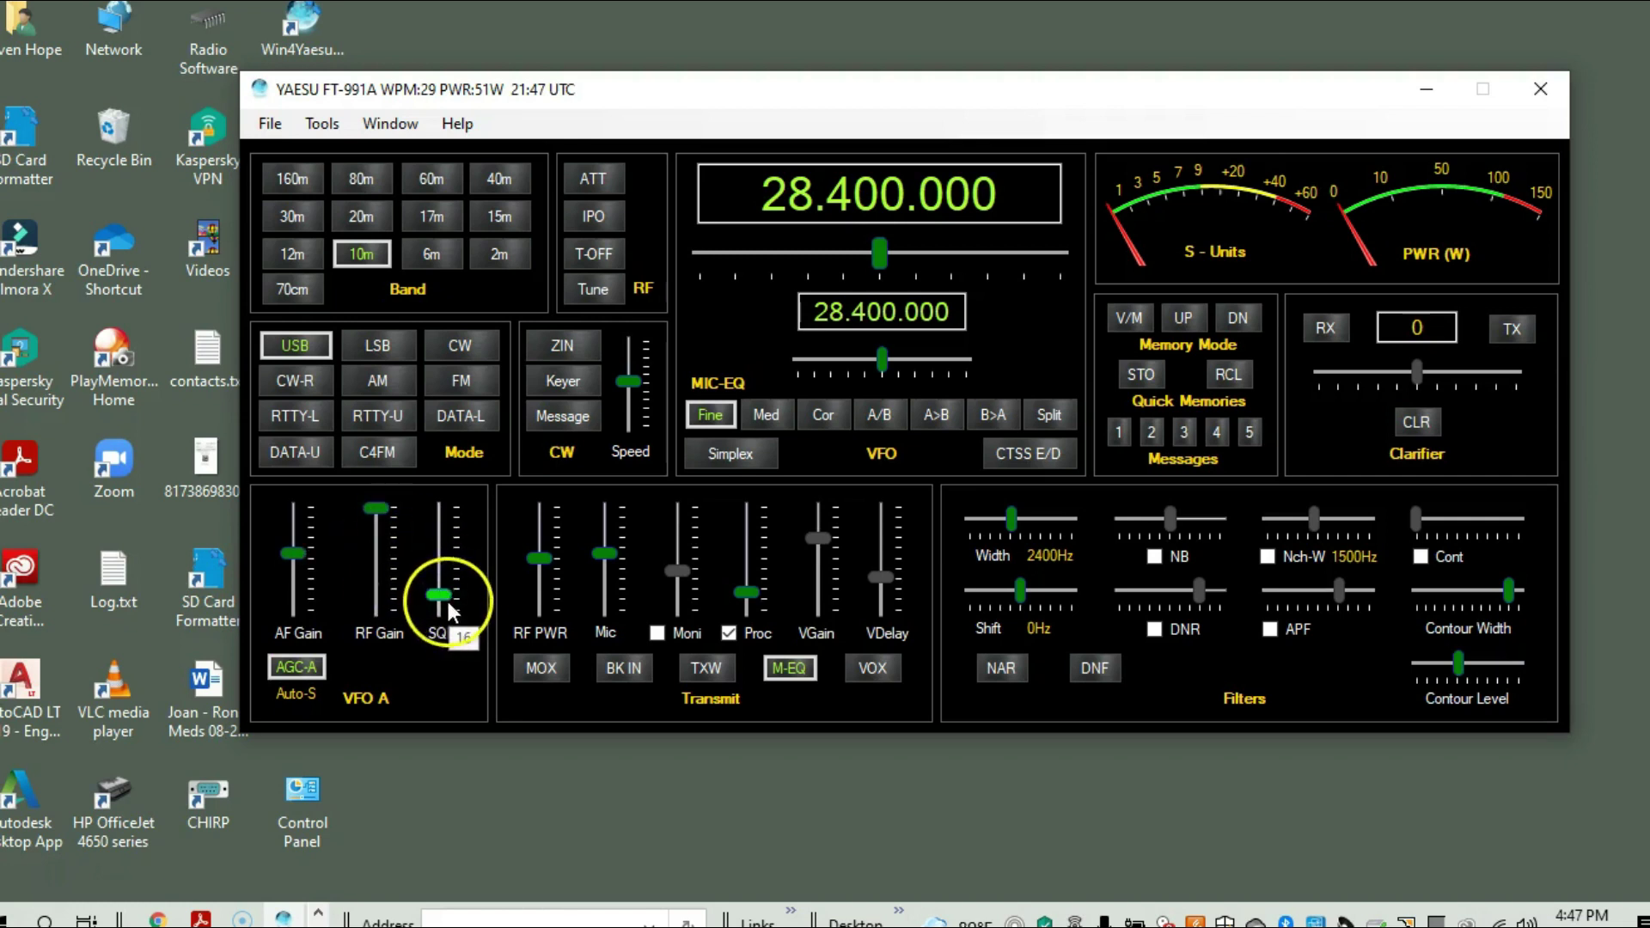
{"action": "left_click_drag", "start_coordinate": [449, 603], "coordinate": [447, 602]}
{"action": "mouse_move", "coordinate": [376, 509]}
{"action": "left_mouse_down"}
{"action": "mouse_move", "coordinate": [399, 585]}
{"action": "mouse_move", "coordinate": [403, 513]}
{"action": "mouse_move", "coordinate": [414, 581]}
{"action": "mouse_move", "coordinate": [393, 569]}
{"action": "mouse_move", "coordinate": [380, 507]}
{"action": "left_mouse_up"}
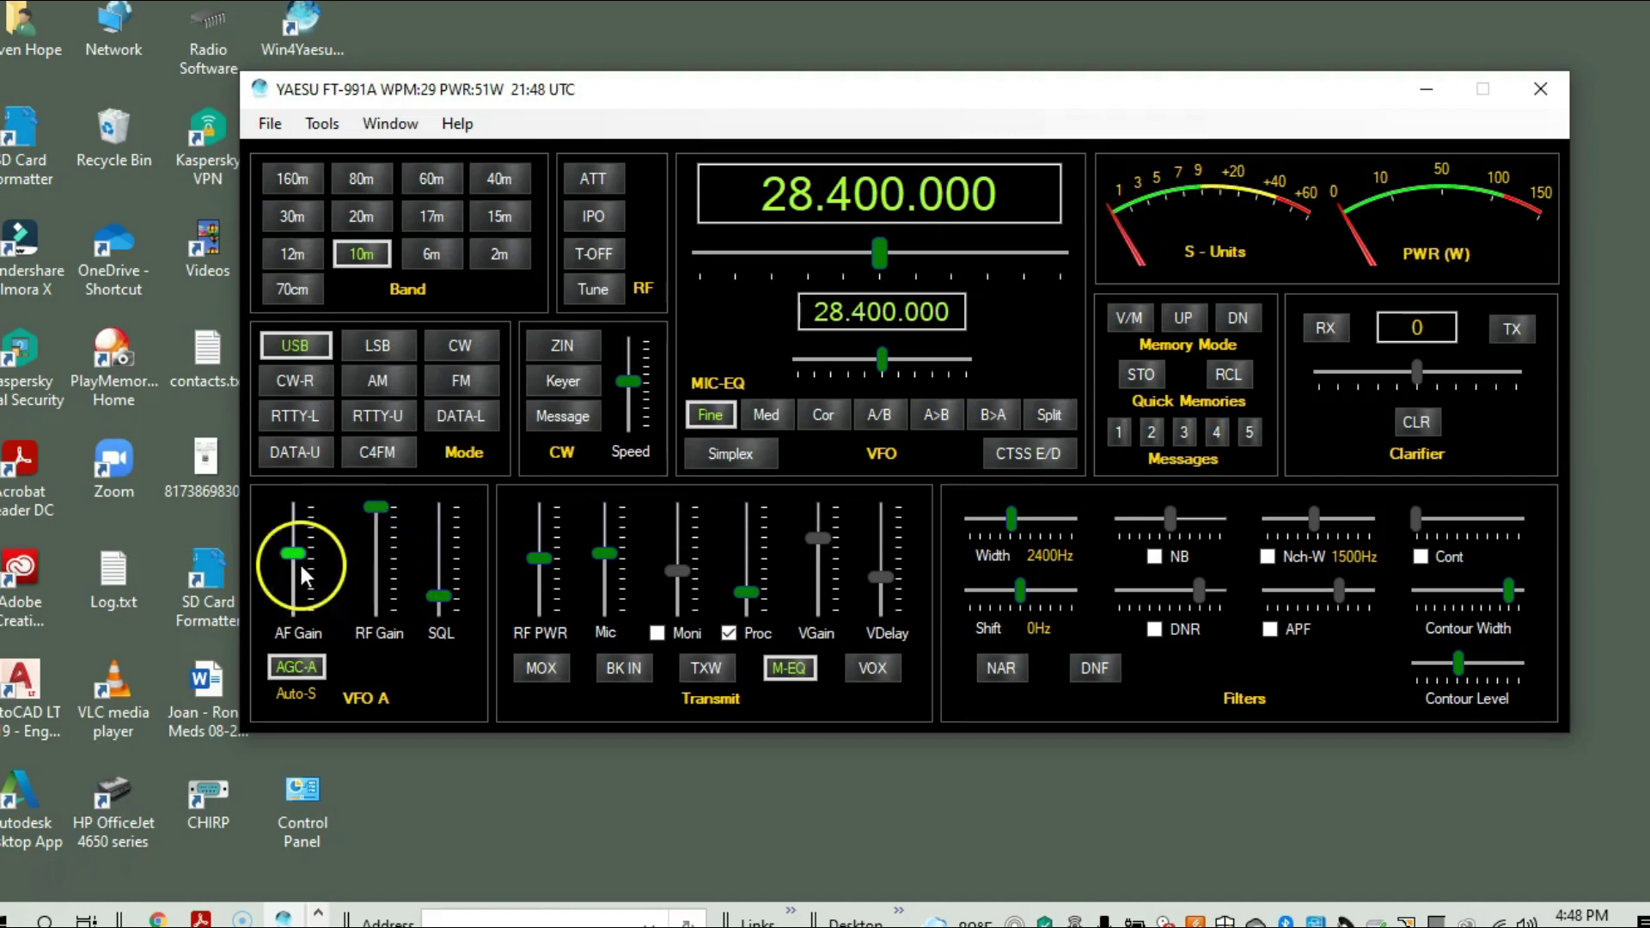
- Set AF gain near 240, squelch to 12, RF gain to 255, and transmit power to maximum
{"action": "mouse_move", "coordinate": [301, 560]}
{"action": "left_mouse_down"}
{"action": "mouse_move", "coordinate": [311, 547]}
{"action": "mouse_move", "coordinate": [318, 561]}
{"action": "mouse_move", "coordinate": [314, 539]}
{"action": "left_mouse_up"}
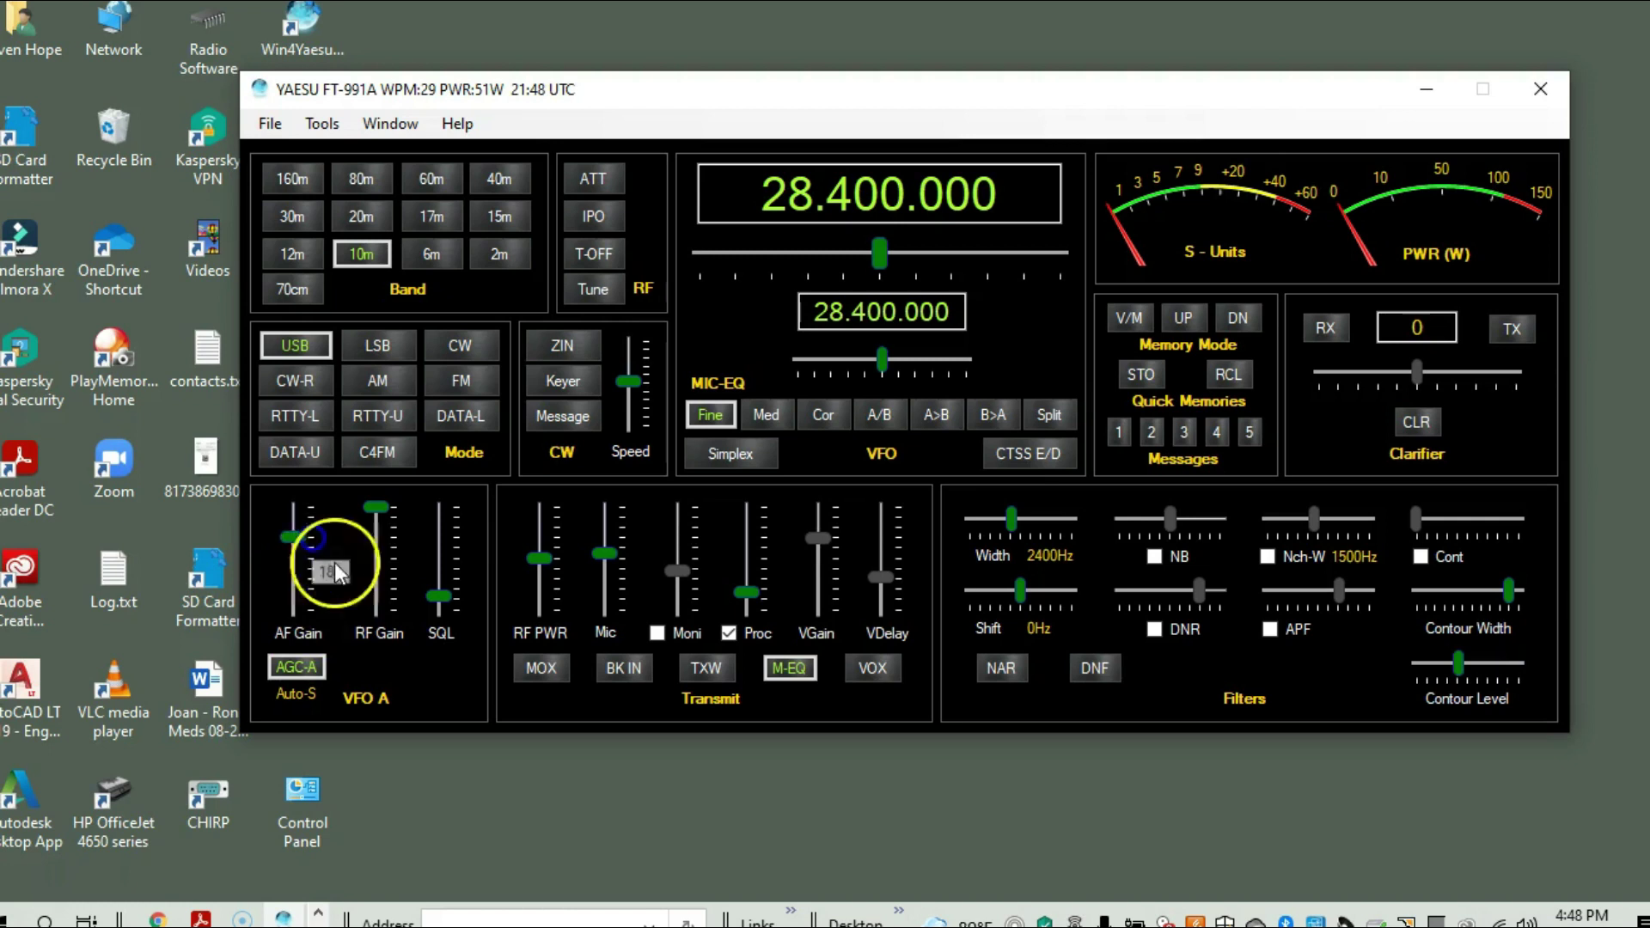
{"action": "left_click_drag", "start_coordinate": [440, 596], "coordinate": [446, 612]}
{"action": "mouse_move", "coordinate": [296, 538]}
{"action": "left_mouse_down"}
{"action": "mouse_move", "coordinate": [301, 567]}
{"action": "mouse_move", "coordinate": [302, 518]}
{"action": "mouse_move", "coordinate": [315, 591]}
{"action": "mouse_move", "coordinate": [314, 521]}
{"action": "mouse_move", "coordinate": [316, 550]}
{"action": "left_mouse_up"}
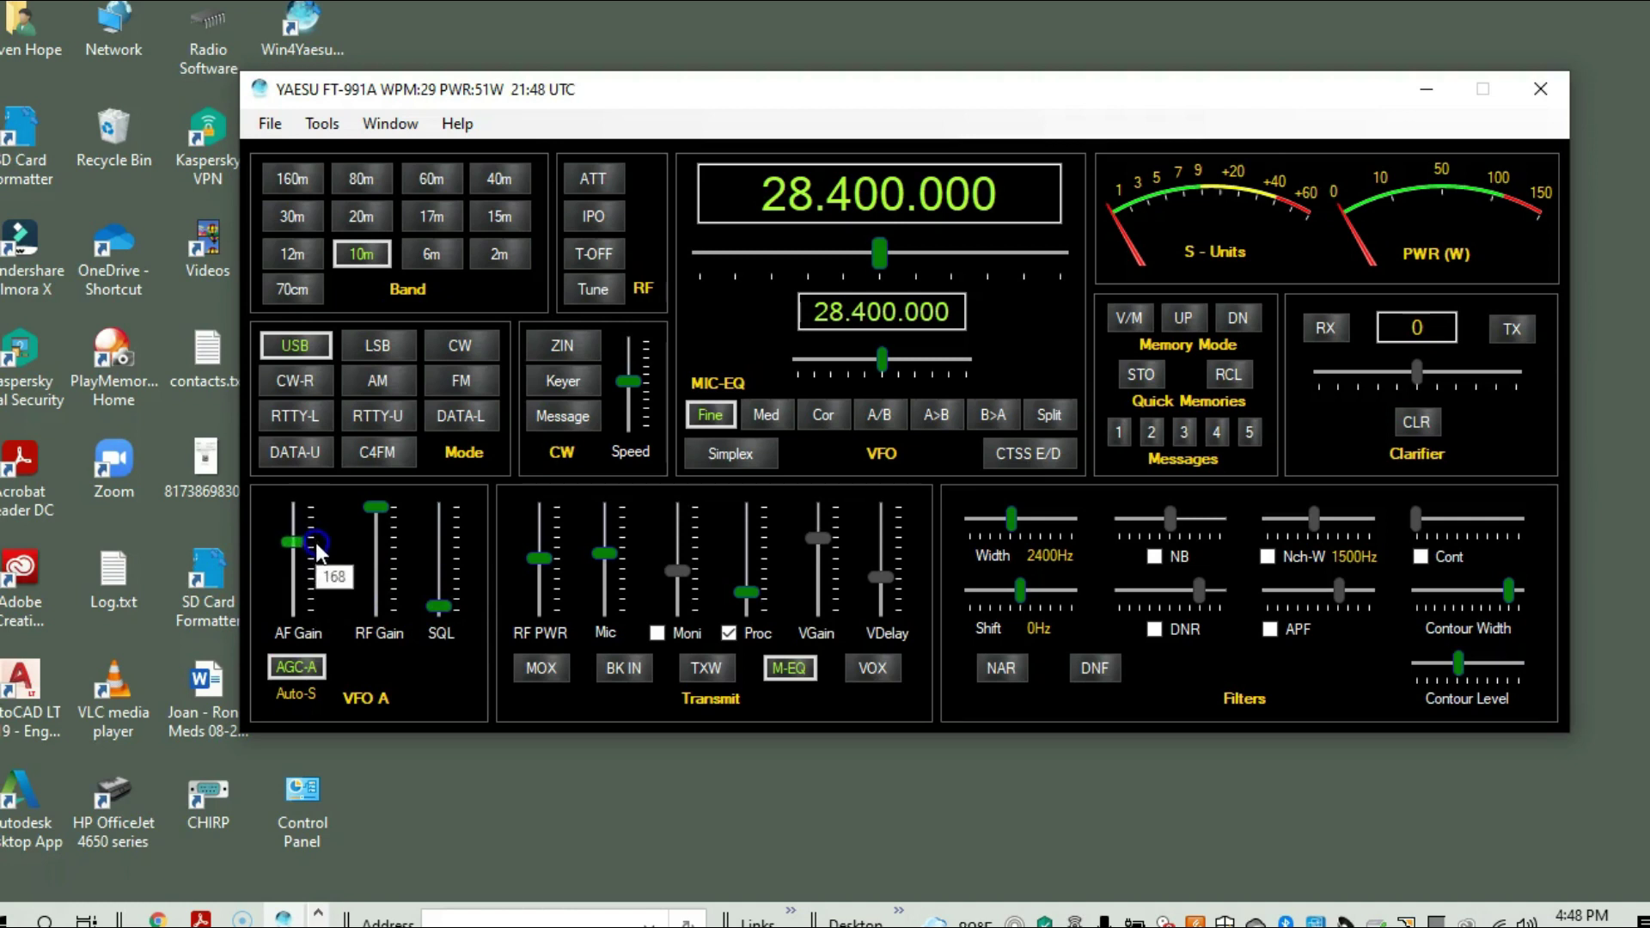
{"action": "left_click", "coordinate": [440, 607]}
{"action": "left_click_drag", "start_coordinate": [443, 612], "coordinate": [444, 608]}
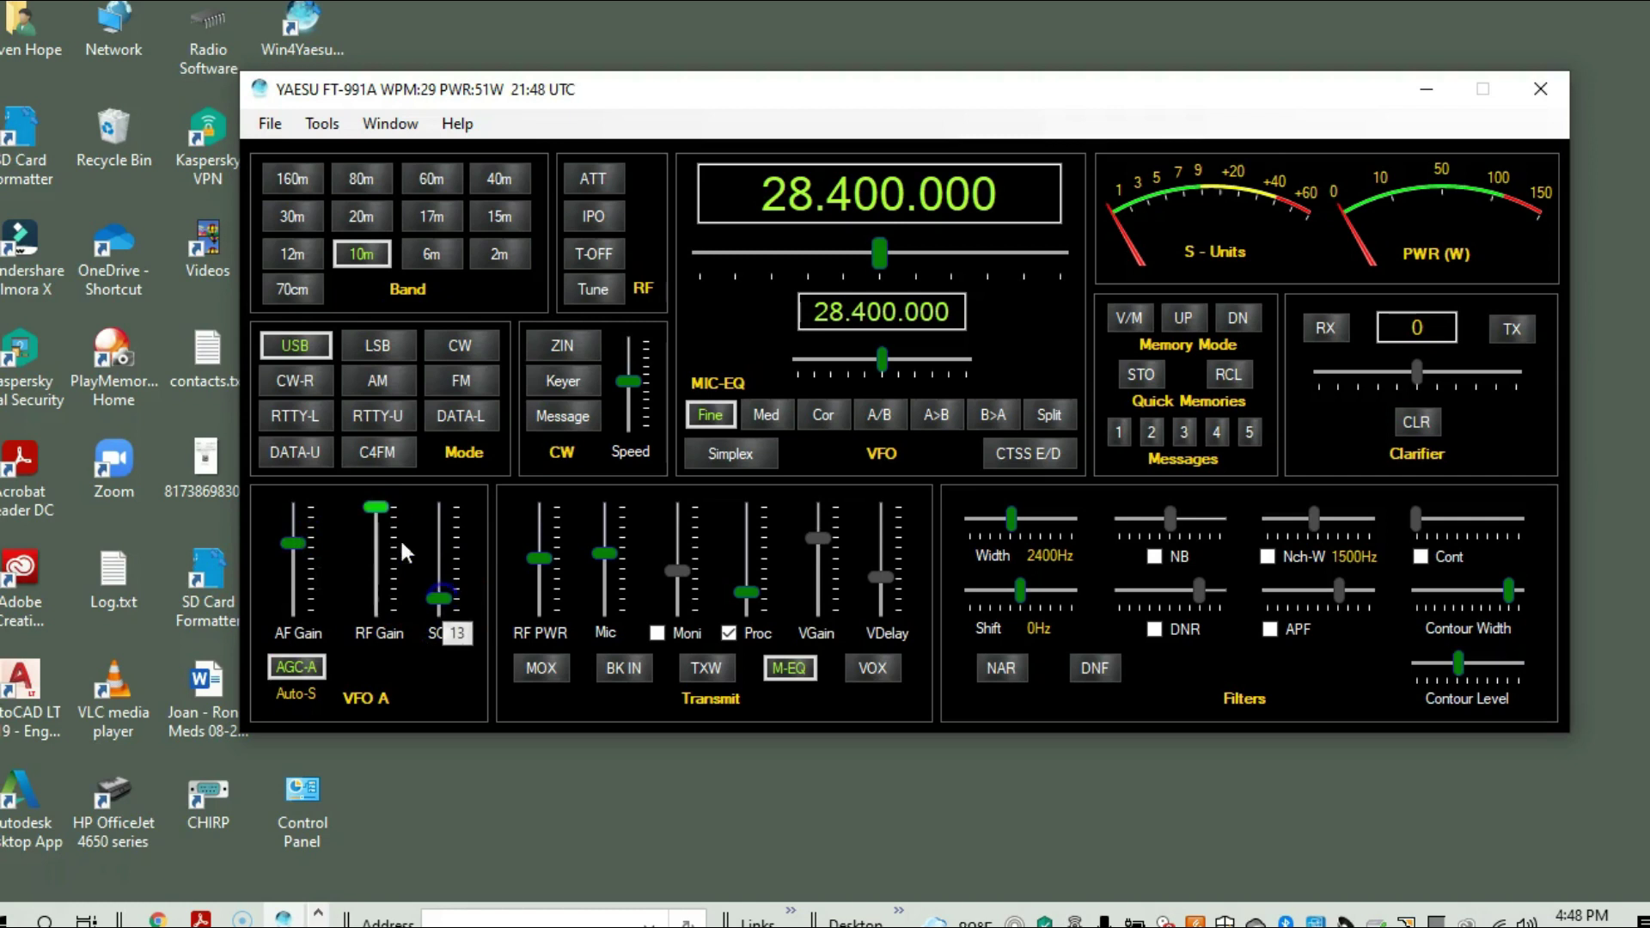
{"action": "mouse_move", "coordinate": [372, 516]}
{"action": "left_mouse_down"}
{"action": "mouse_move", "coordinate": [383, 435]}
{"action": "mouse_move", "coordinate": [383, 494]}
{"action": "left_mouse_up"}
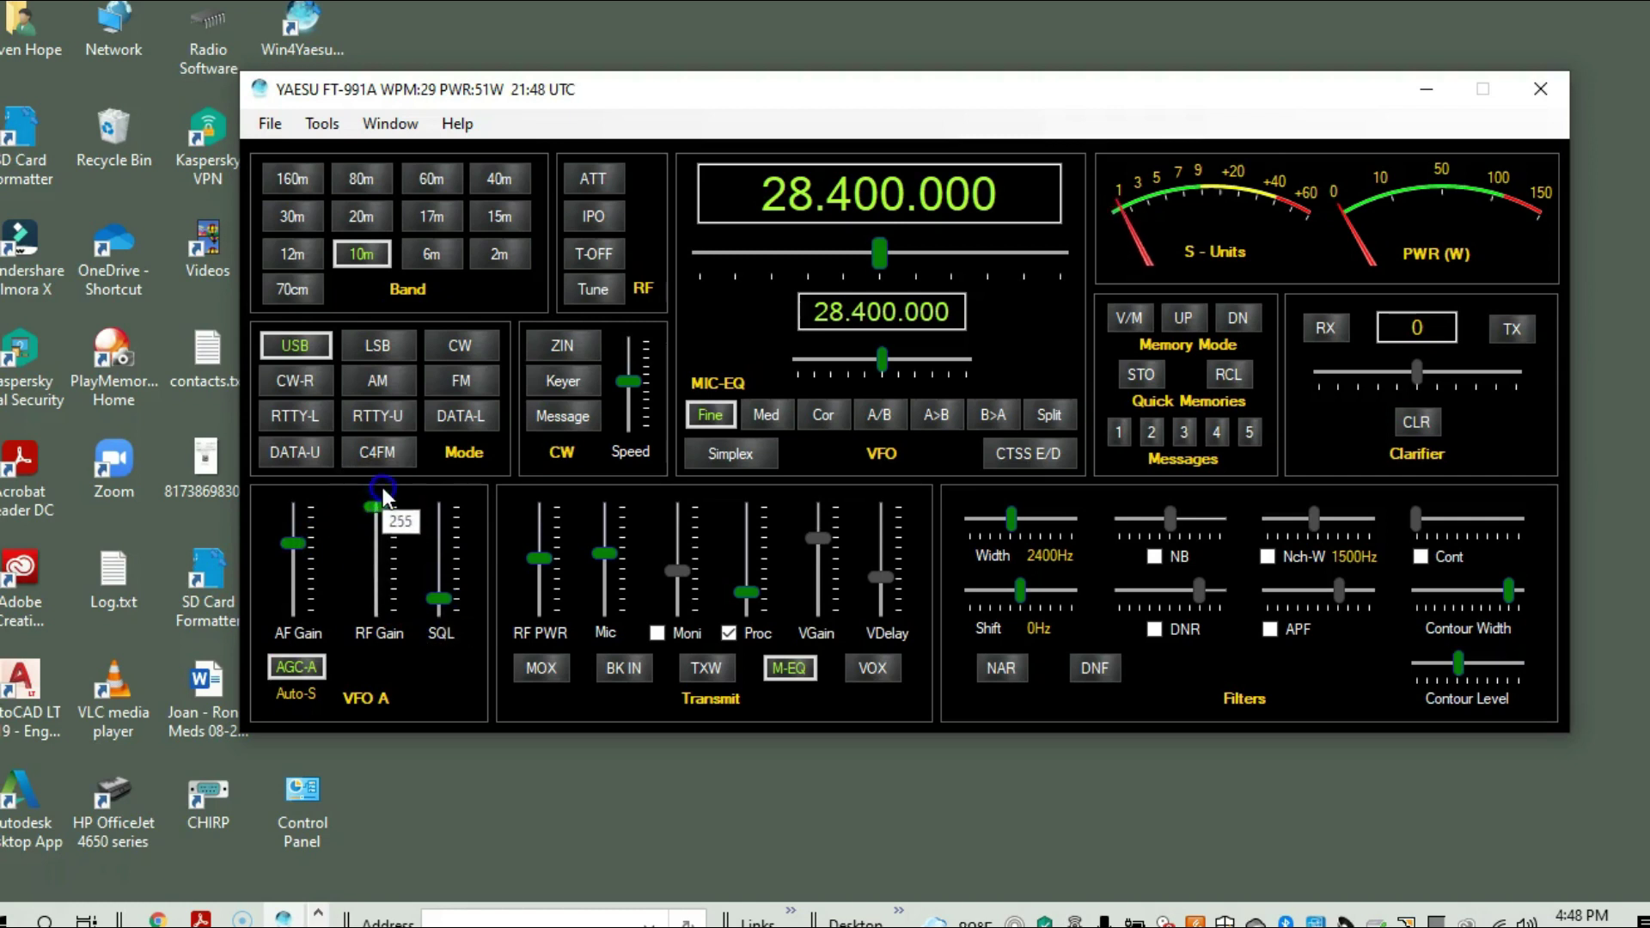
{"action": "left_click_drag", "start_coordinate": [592, 564], "coordinate": [557, 516]}
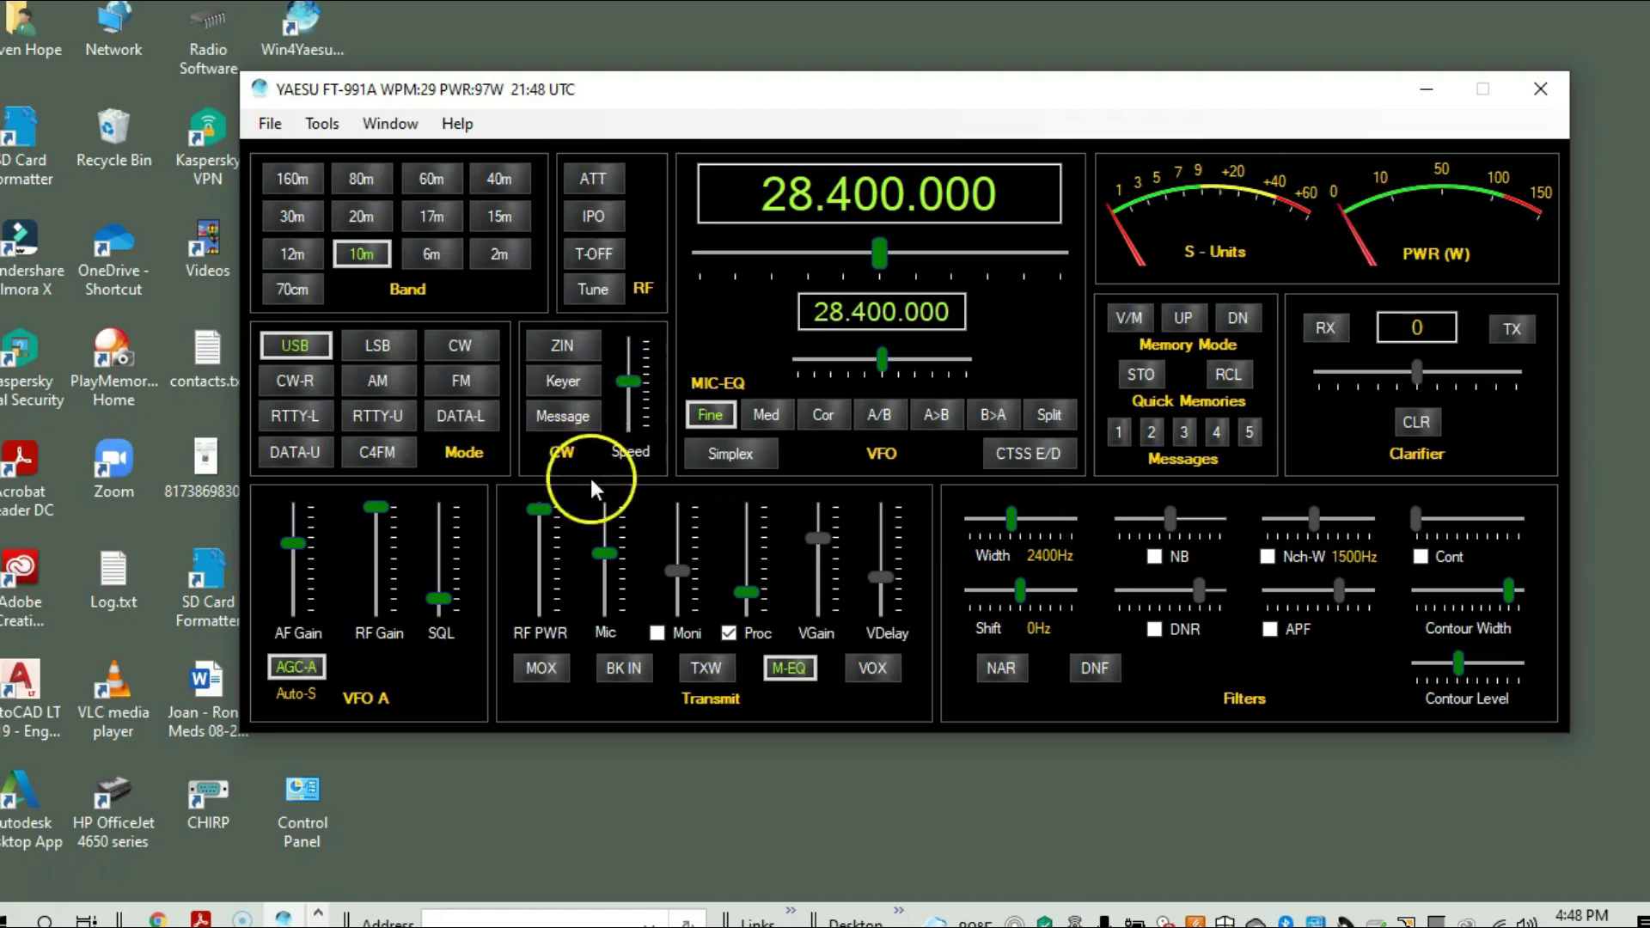
- Cut transmit power to about 8 W and switch on the transmit monitor
{"action": "left_click_drag", "start_coordinate": [539, 509], "coordinate": [565, 611]}
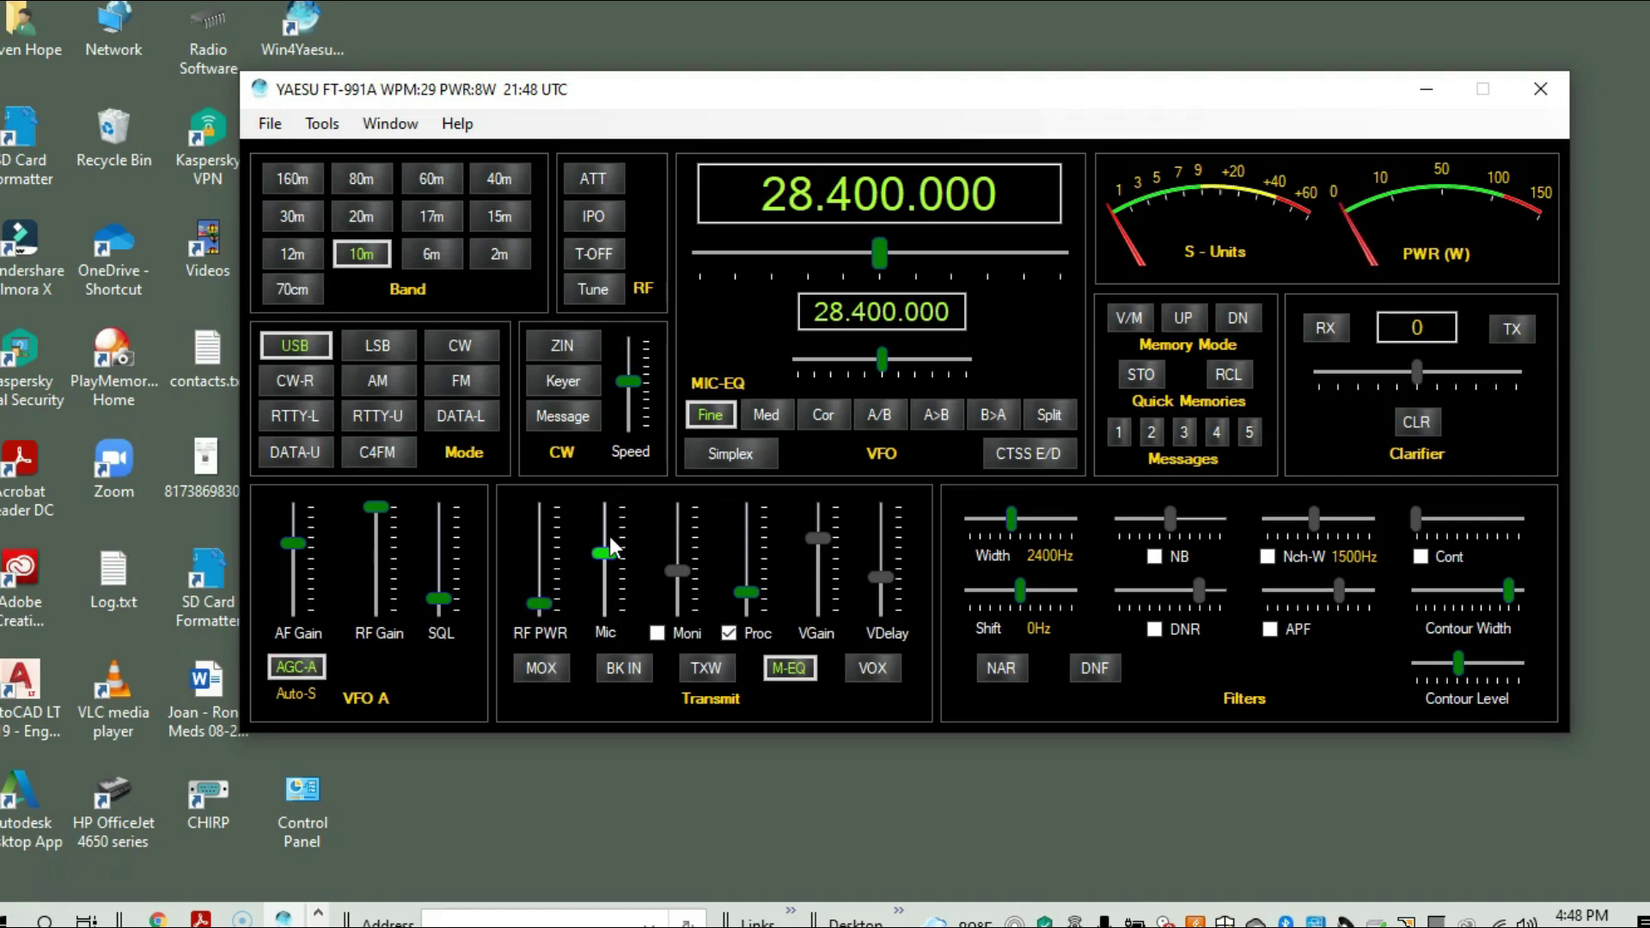
{"action": "left_click", "coordinate": [657, 464]}
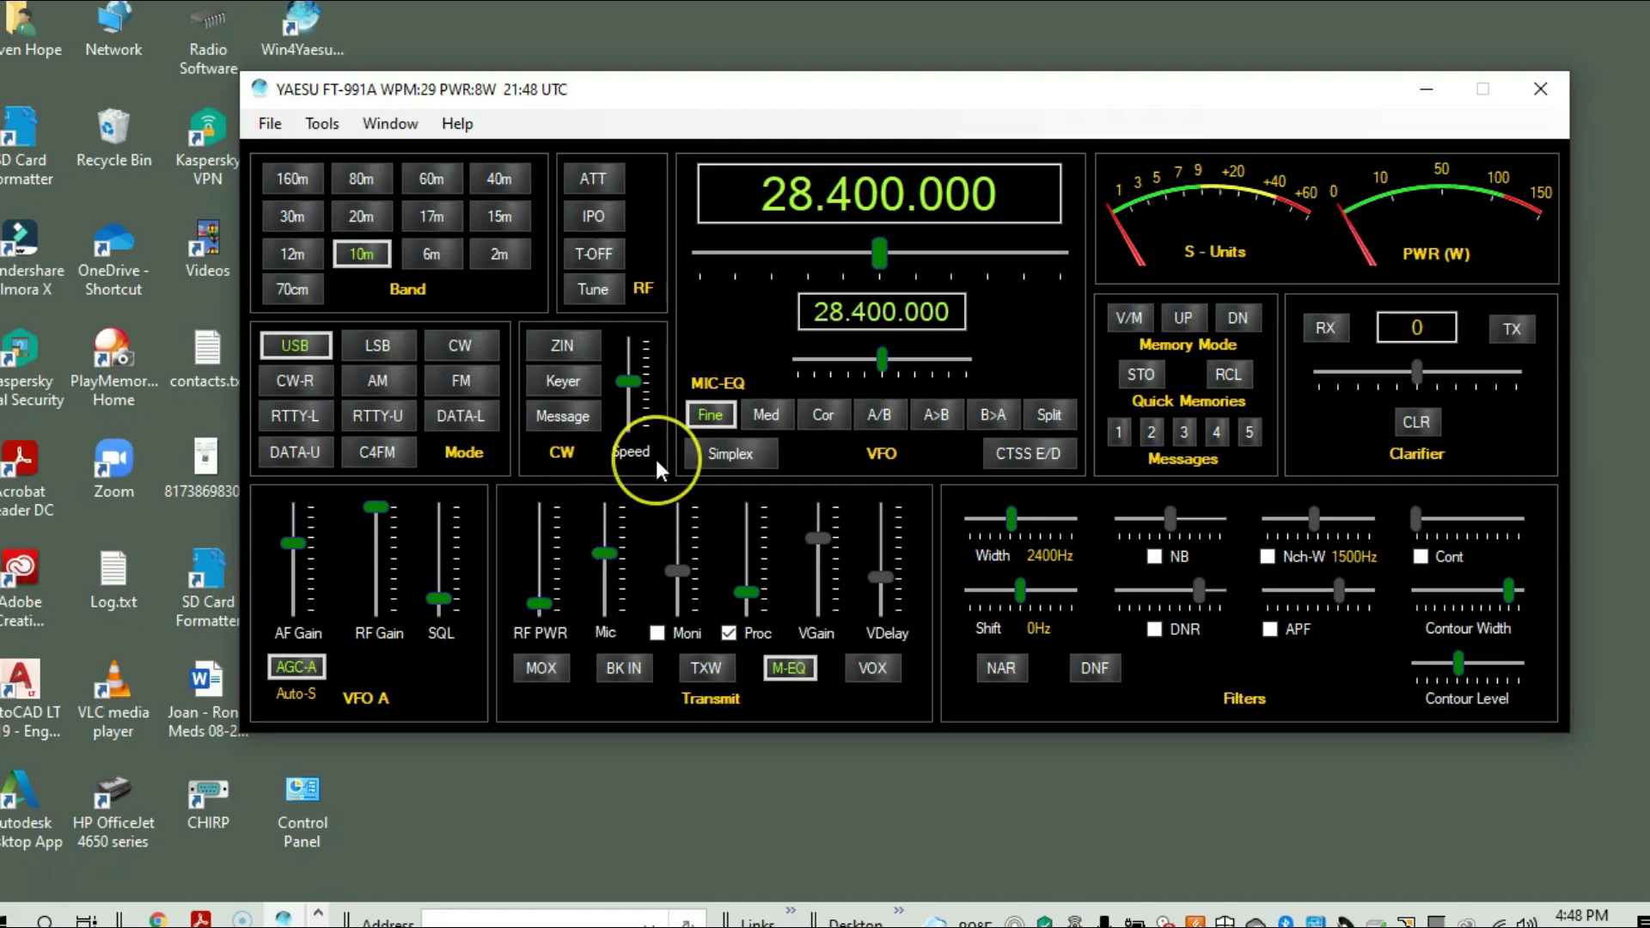
{"action": "left_click", "coordinate": [670, 634]}
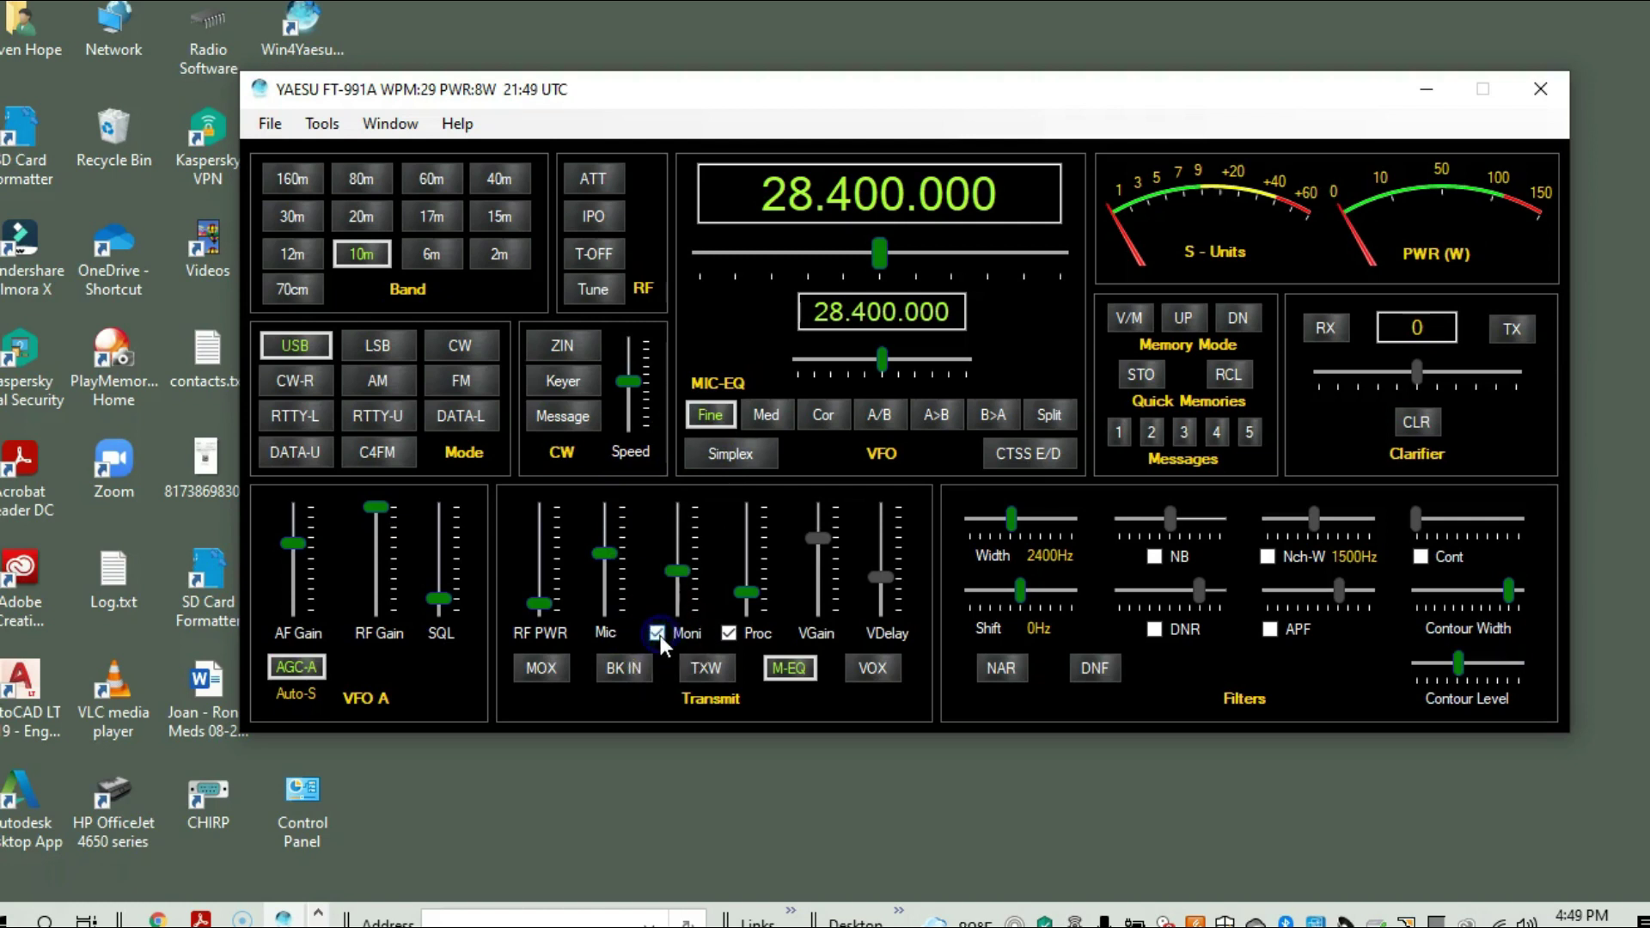
{"action": "left_click_drag", "start_coordinate": [679, 603], "coordinate": [684, 575]}
{"action": "left_click", "coordinate": [658, 623]}
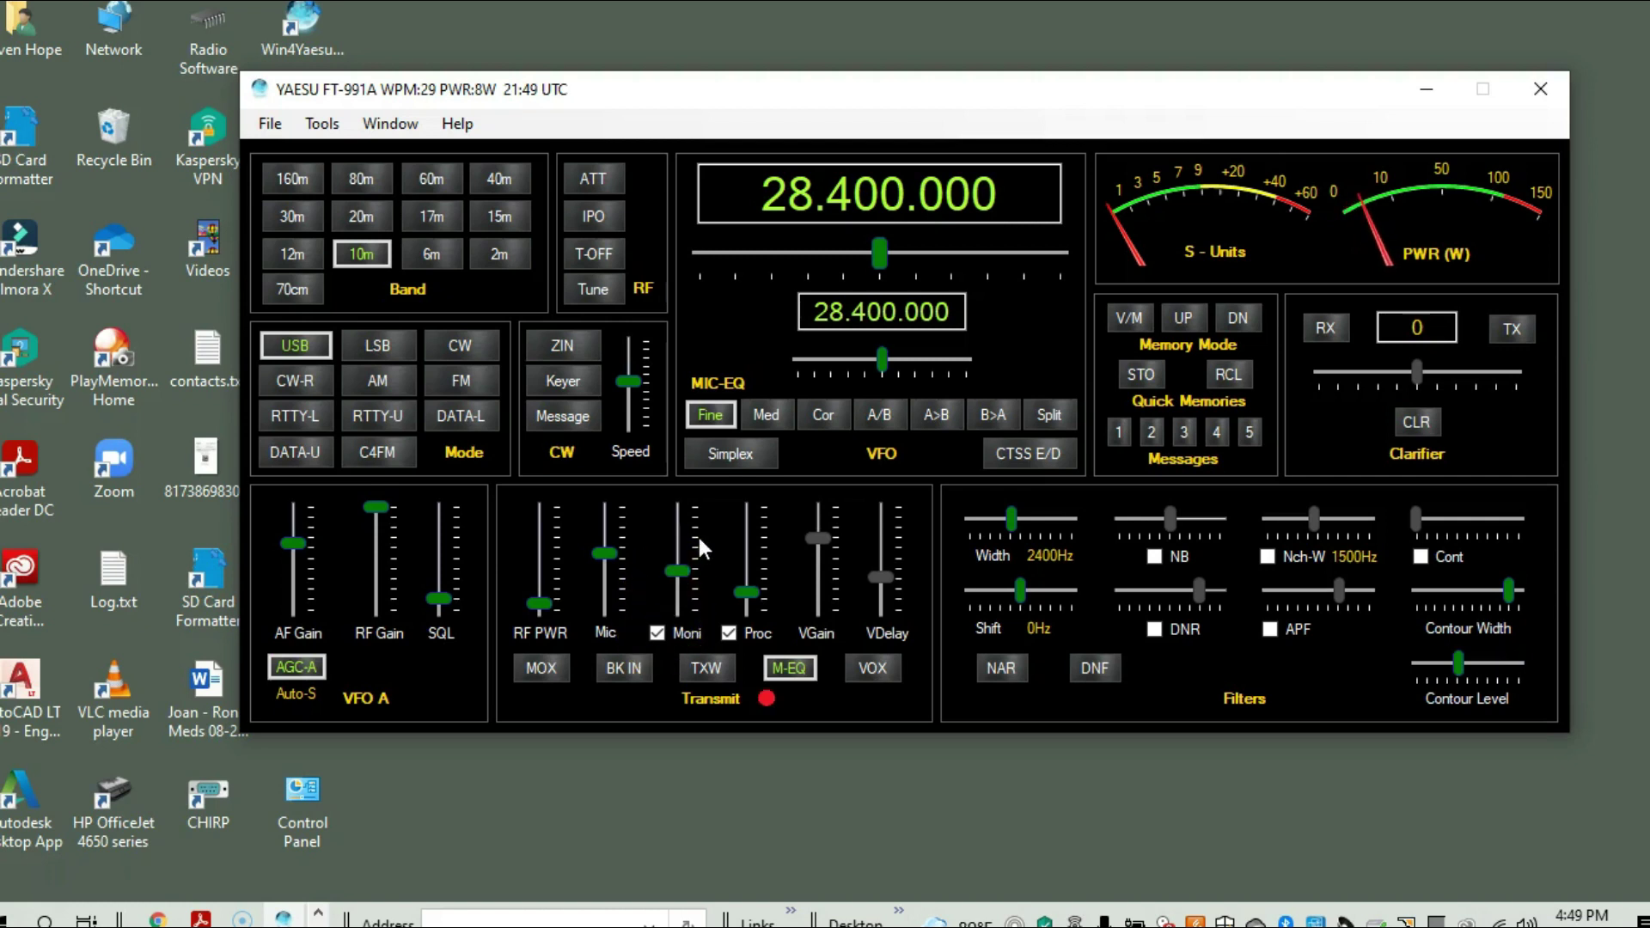
{"action": "left_click", "coordinate": [577, 485]}
- Set the transmit monitor level to 40, then switch monitoring off
{"action": "left_click", "coordinate": [657, 633]}
{"action": "left_click", "coordinate": [646, 591]}
{"action": "left_click", "coordinate": [657, 632]}
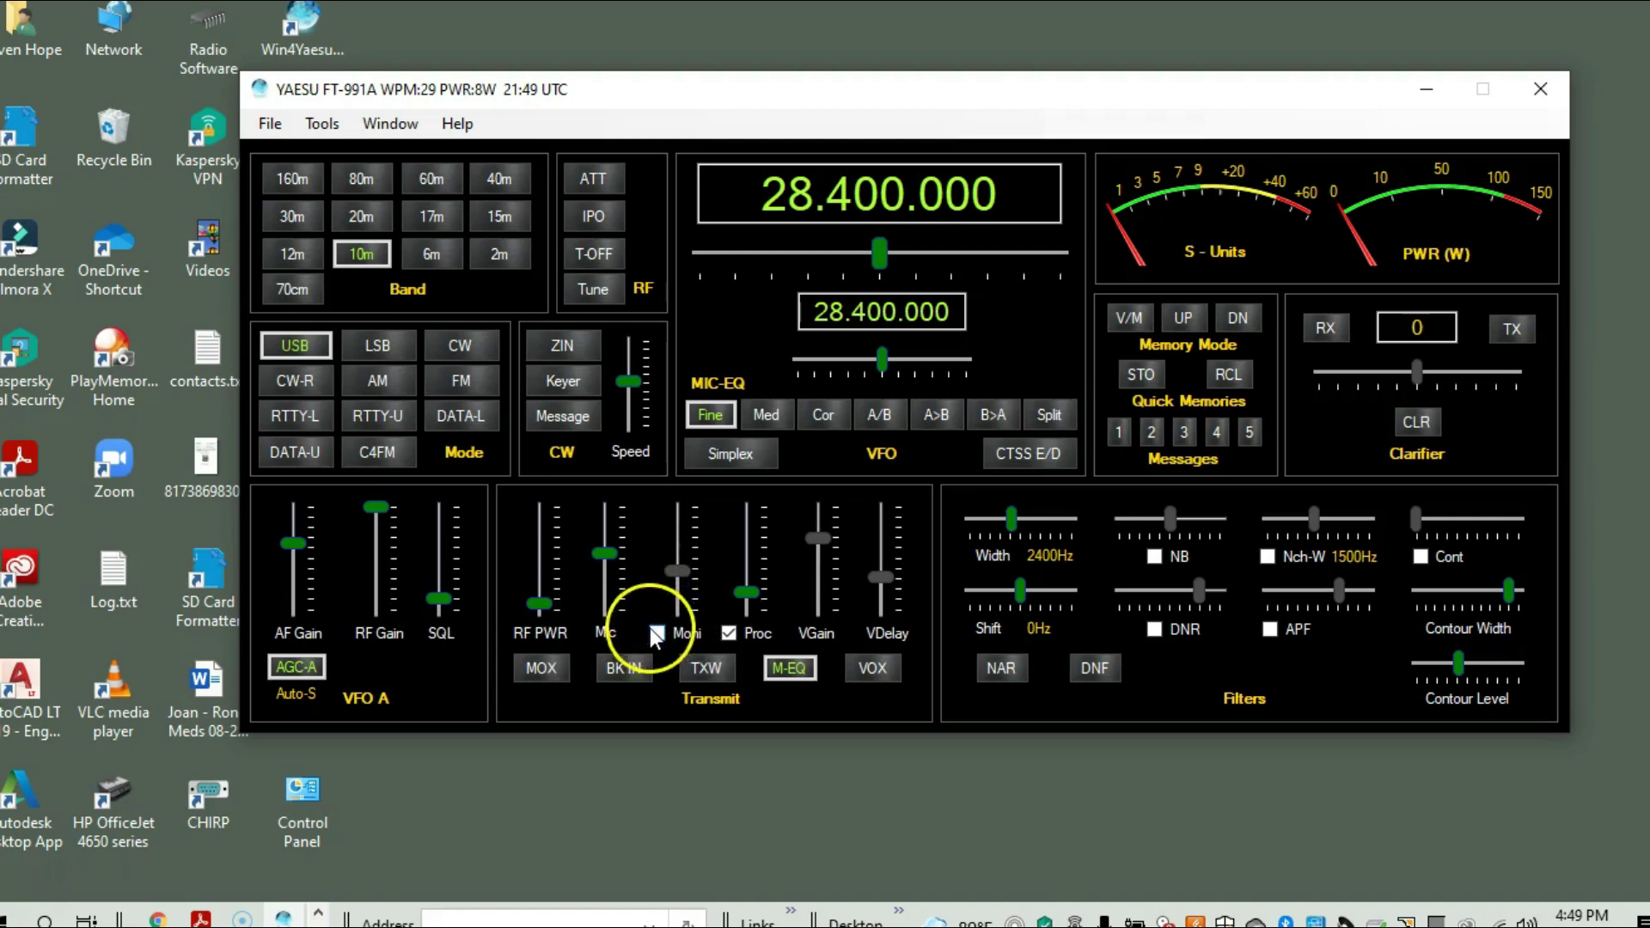
{"action": "left_click", "coordinate": [678, 572]}
{"action": "left_click_drag", "start_coordinate": [684, 585], "coordinate": [683, 548]}
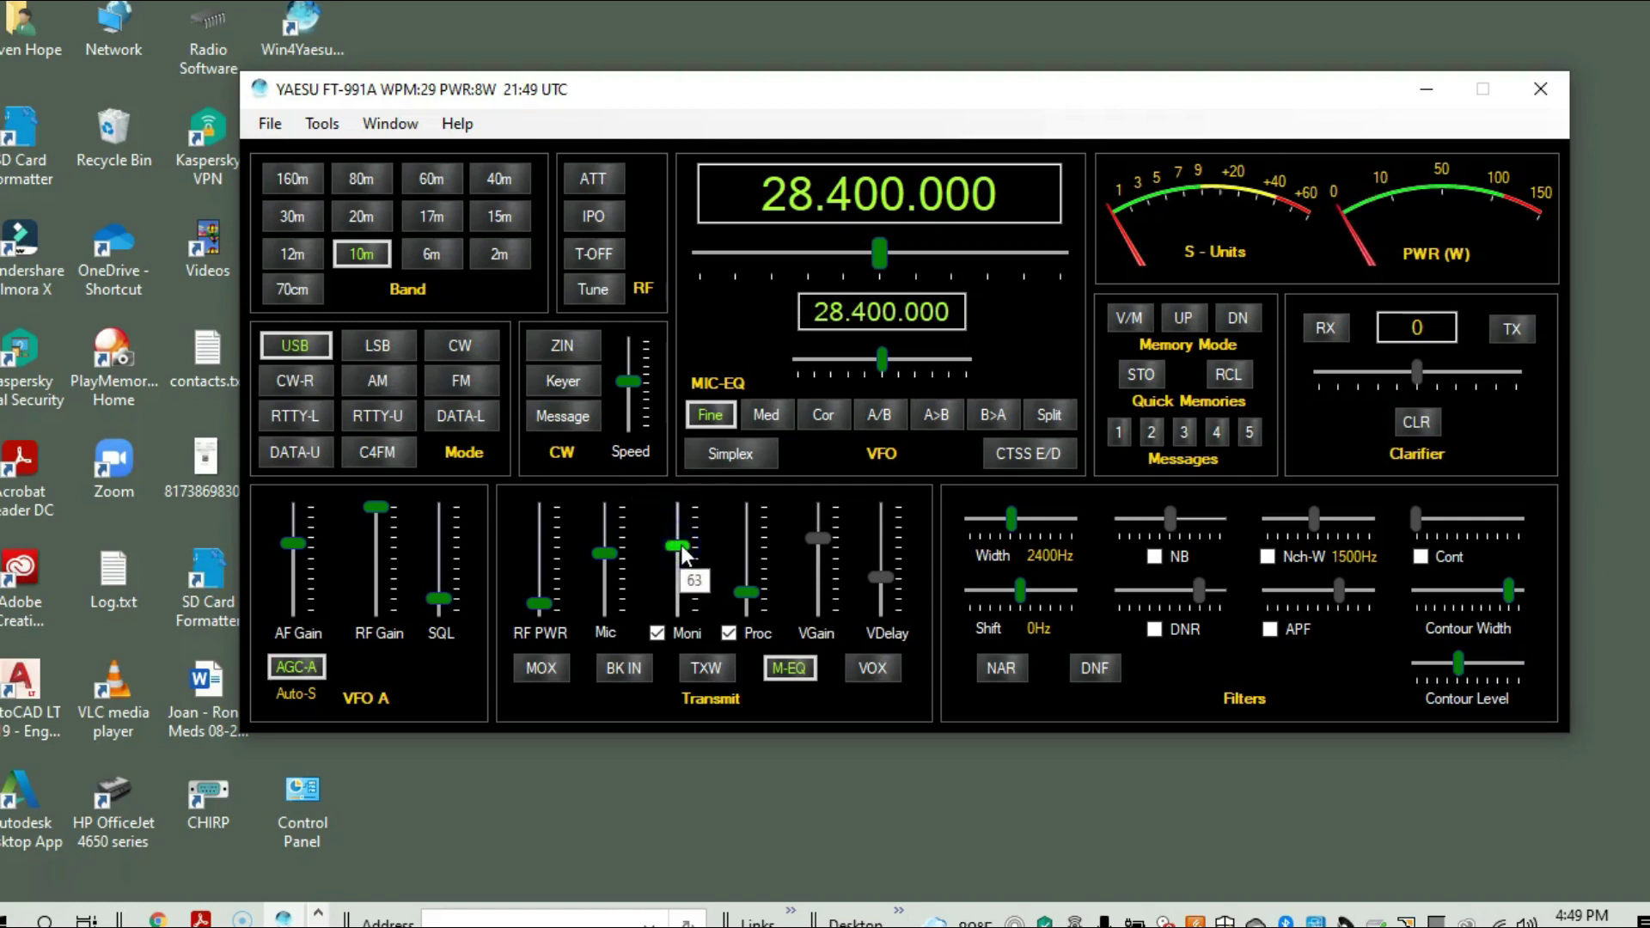
{"action": "left_click", "coordinate": [596, 446]}
{"action": "left_click", "coordinate": [679, 554]}
{"action": "left_click_drag", "start_coordinate": [679, 557], "coordinate": [685, 571]}
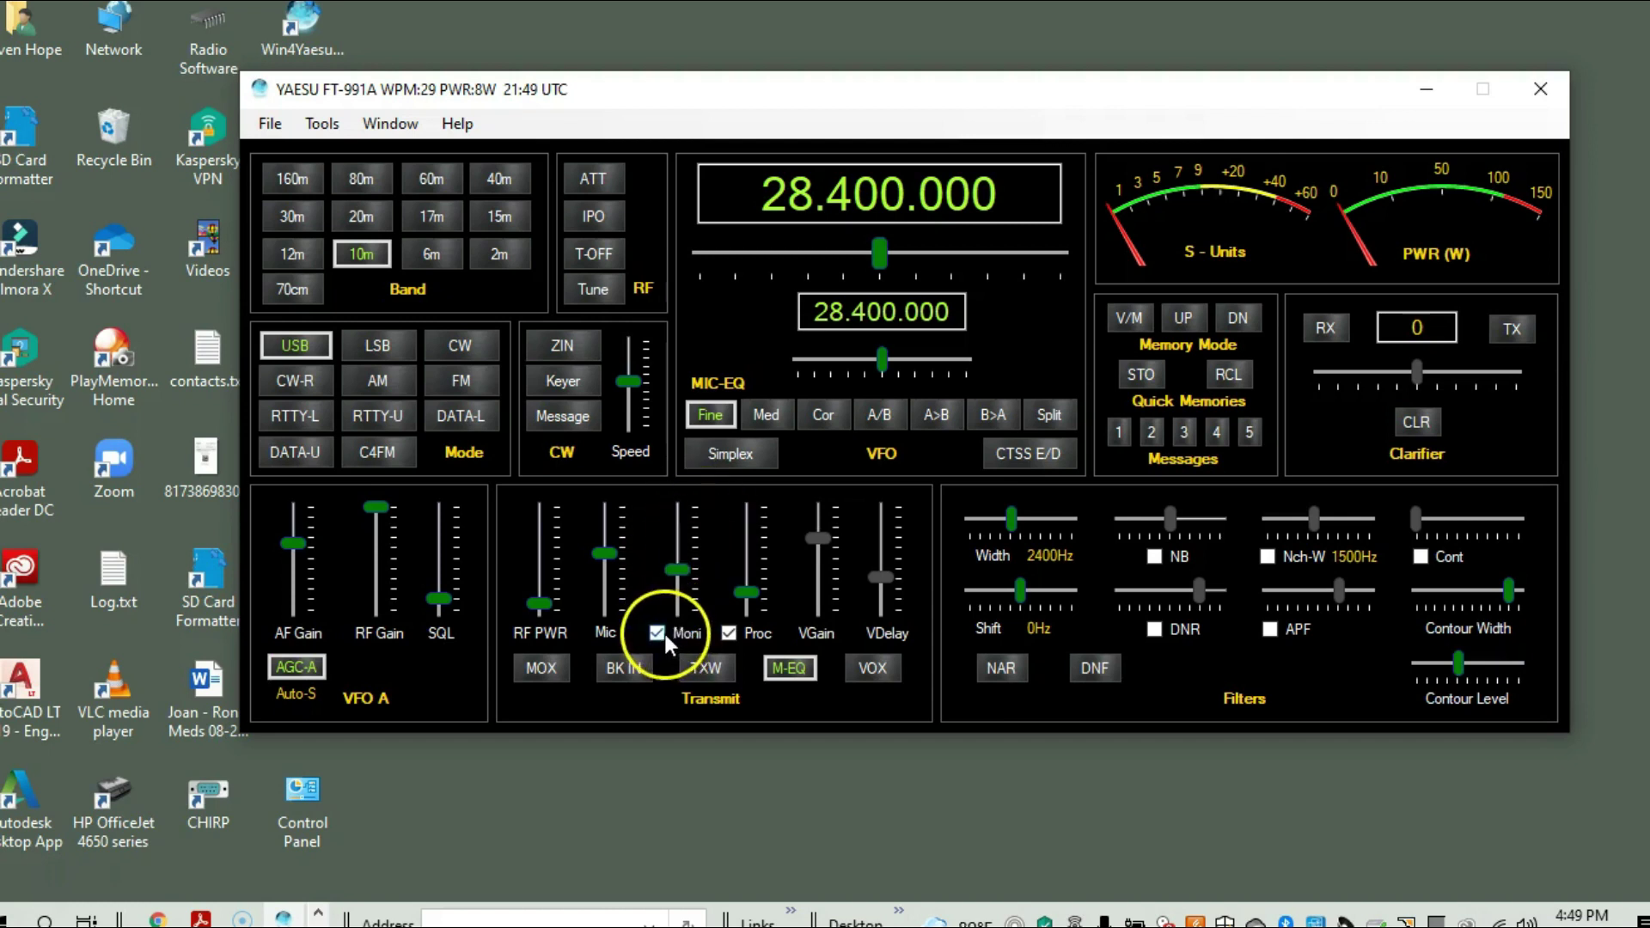
{"action": "left_click", "coordinate": [665, 634]}
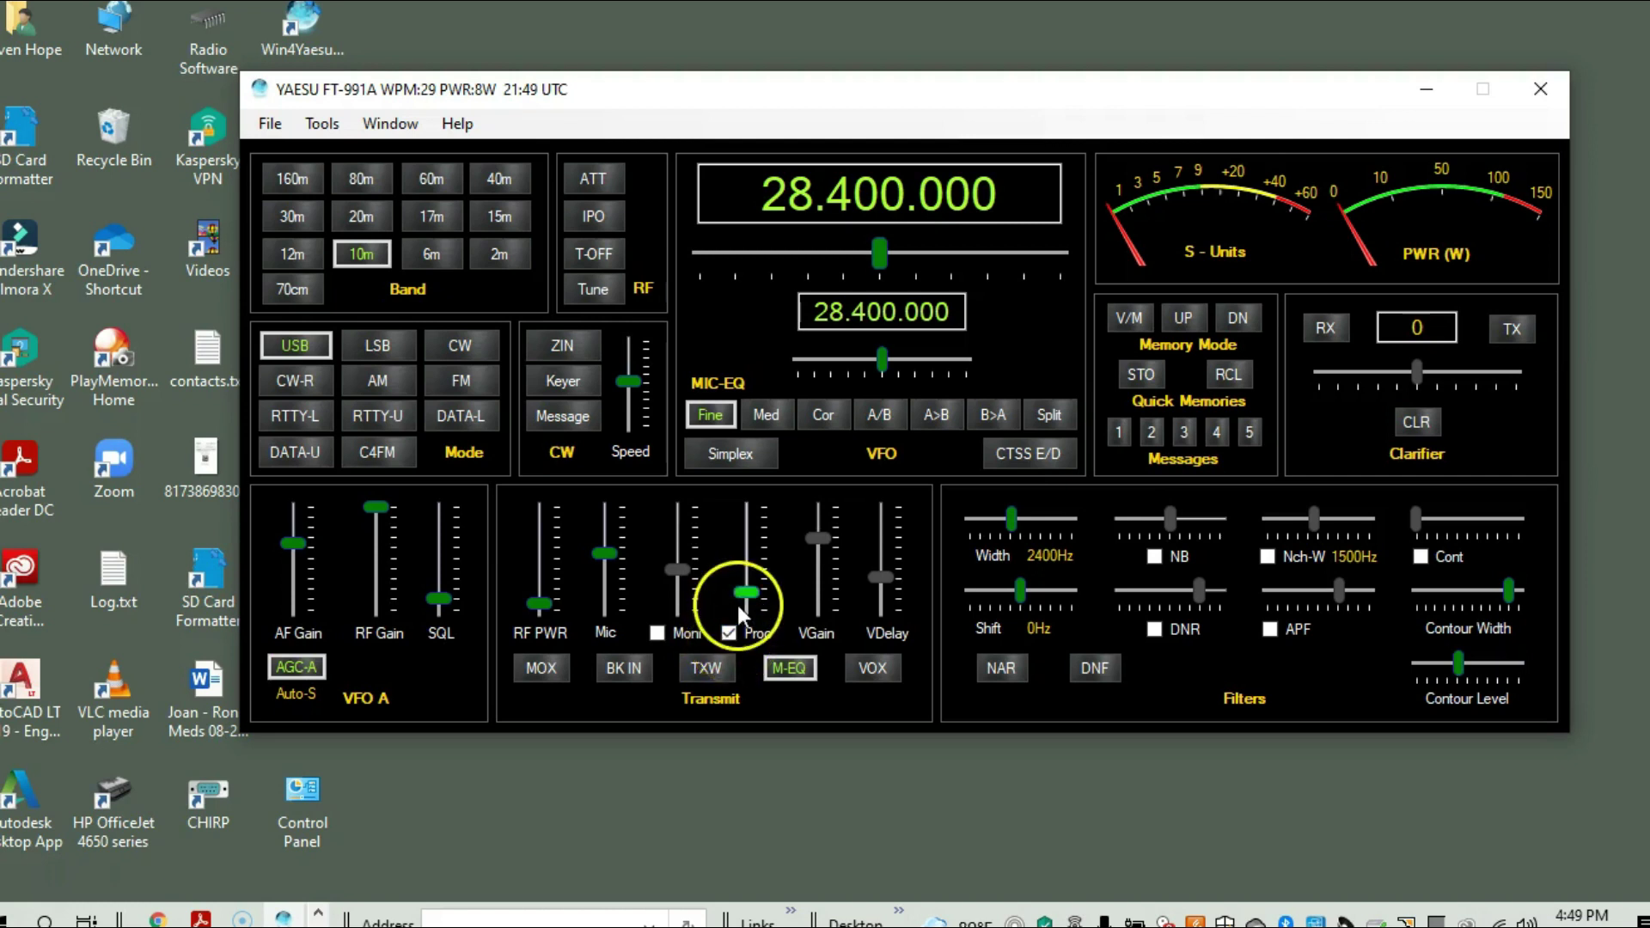
- Enable Moni, then toggle the speech processor off, on, and finally off
{"action": "left_click", "coordinate": [659, 633]}
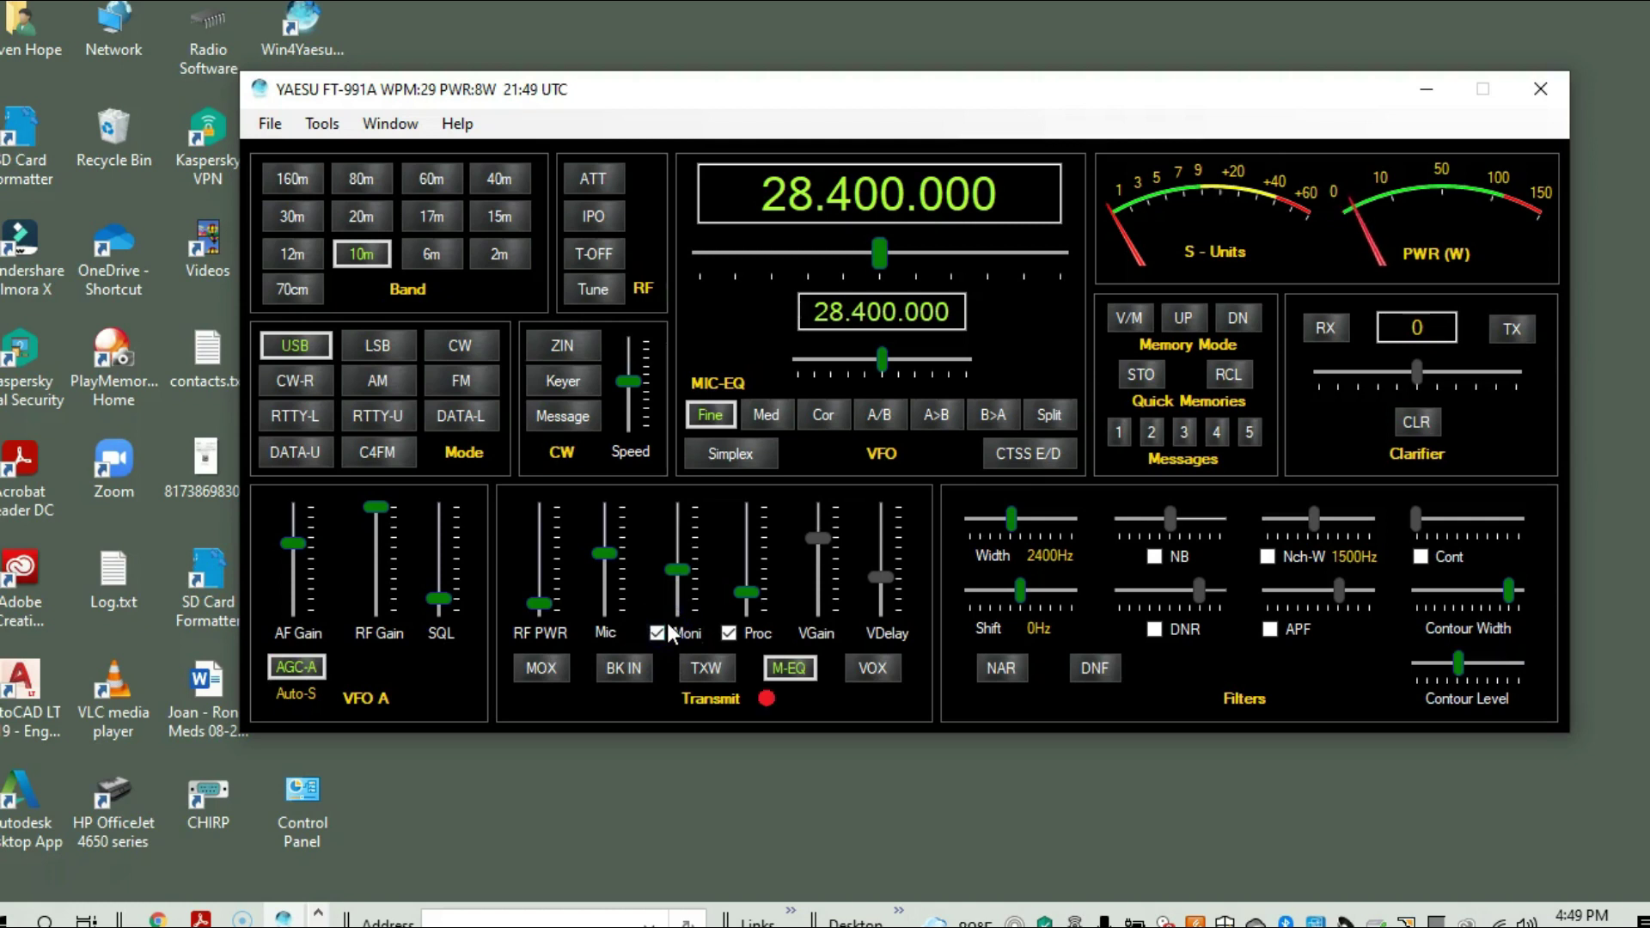
{"action": "left_click", "coordinate": [729, 638]}
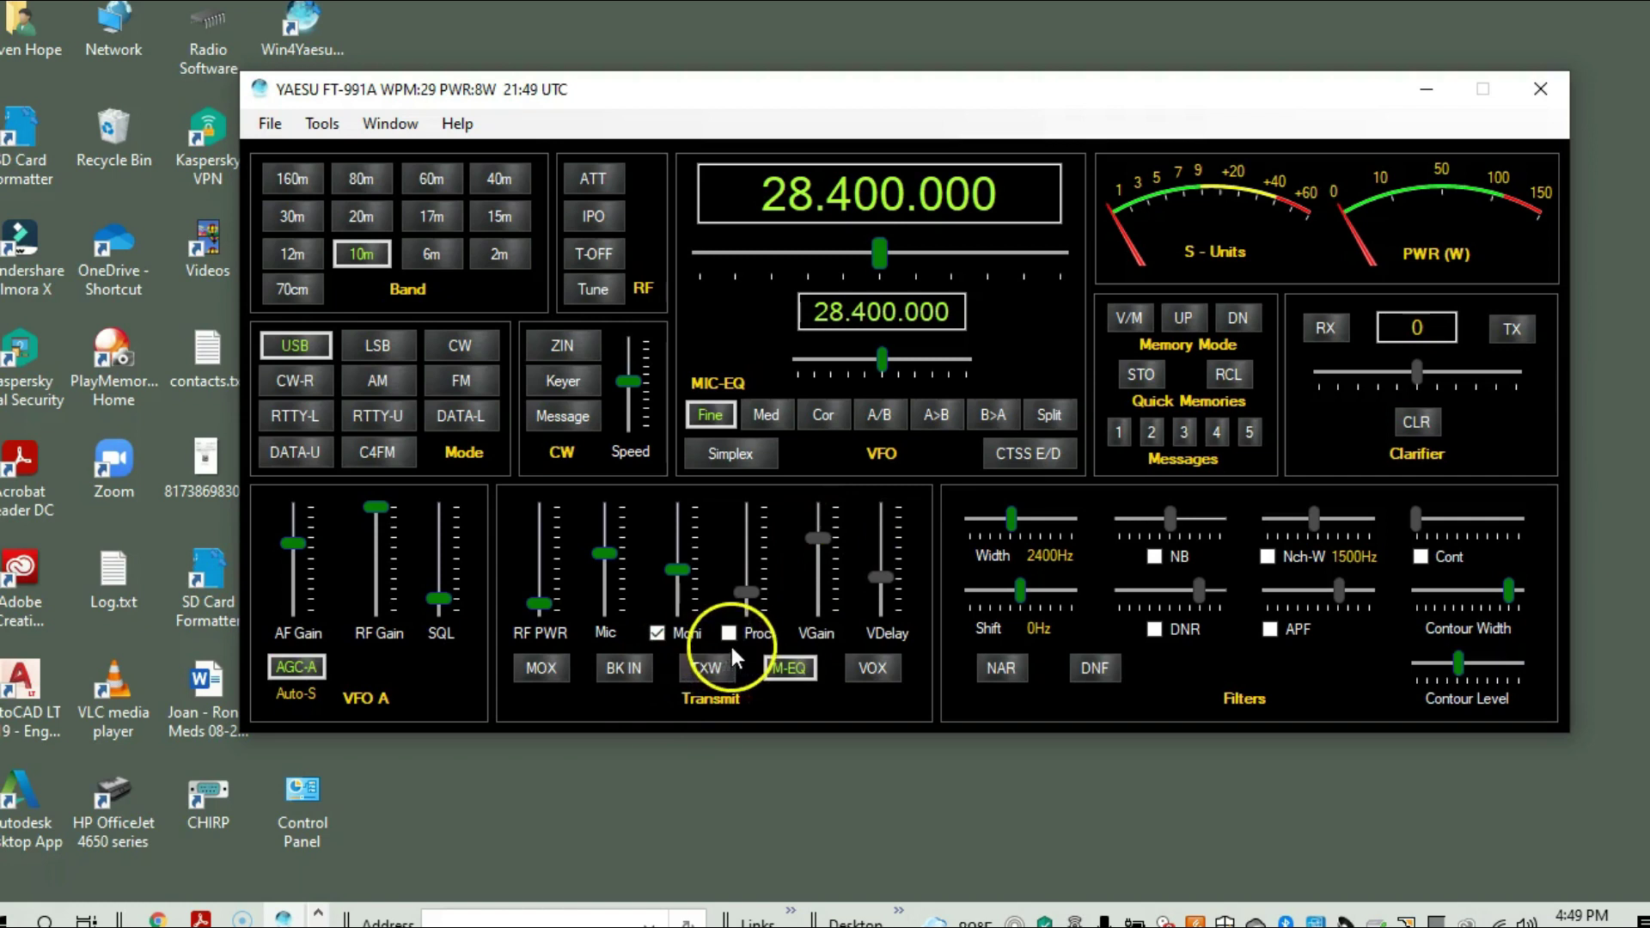
{"action": "left_click", "coordinate": [728, 635]}
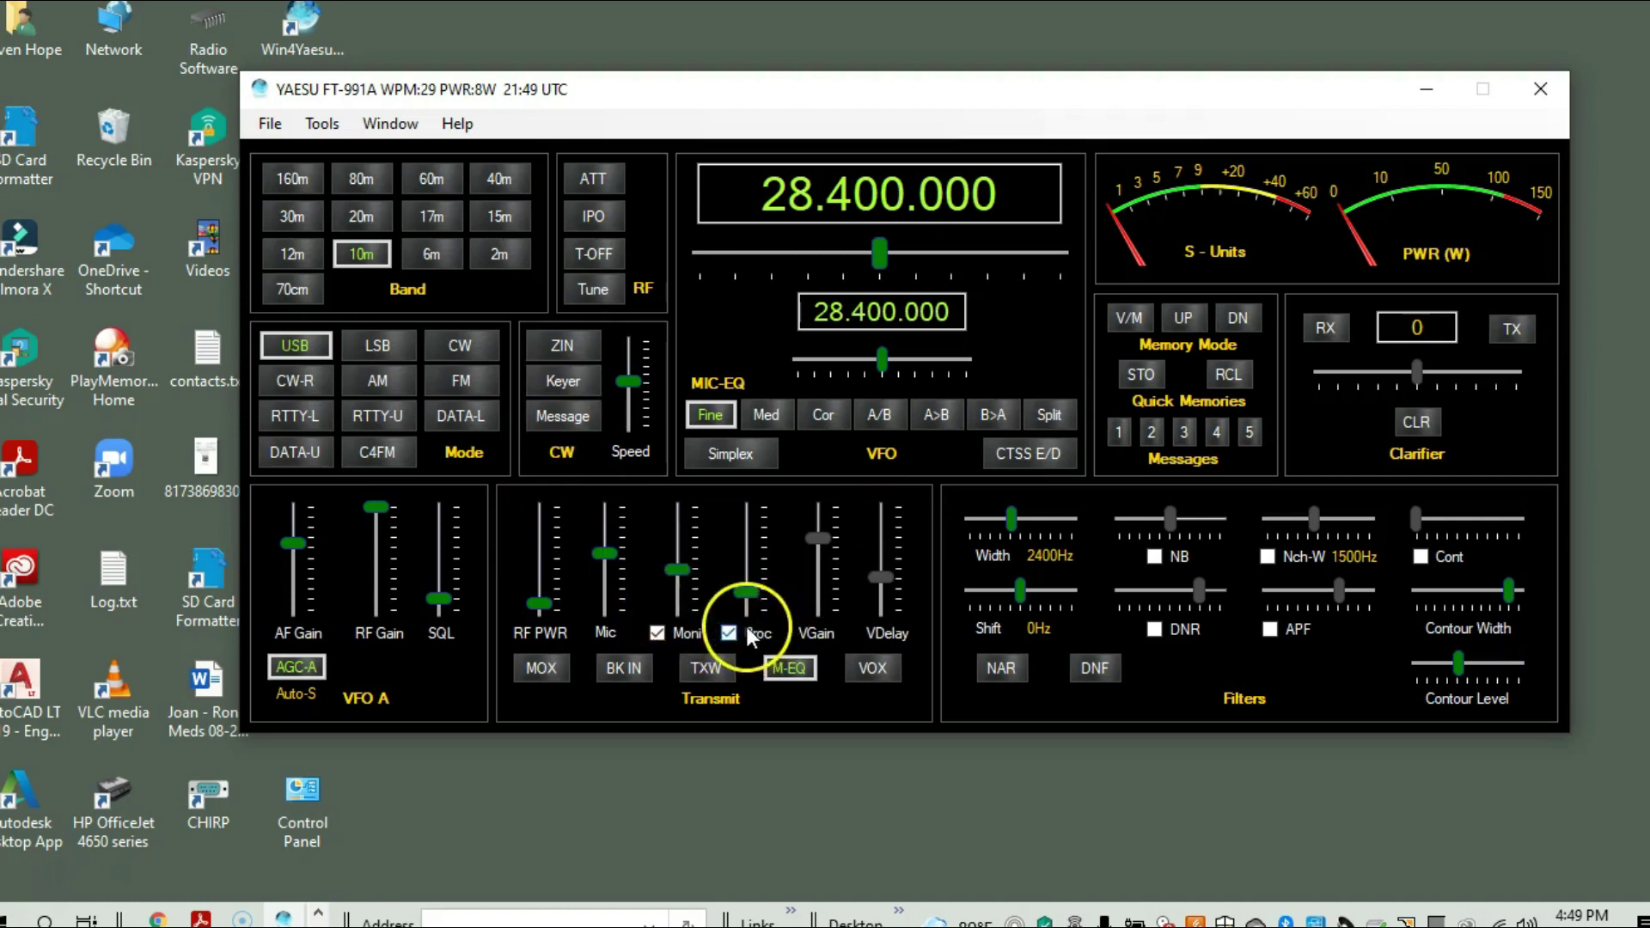
{"action": "left_click", "coordinate": [735, 635]}
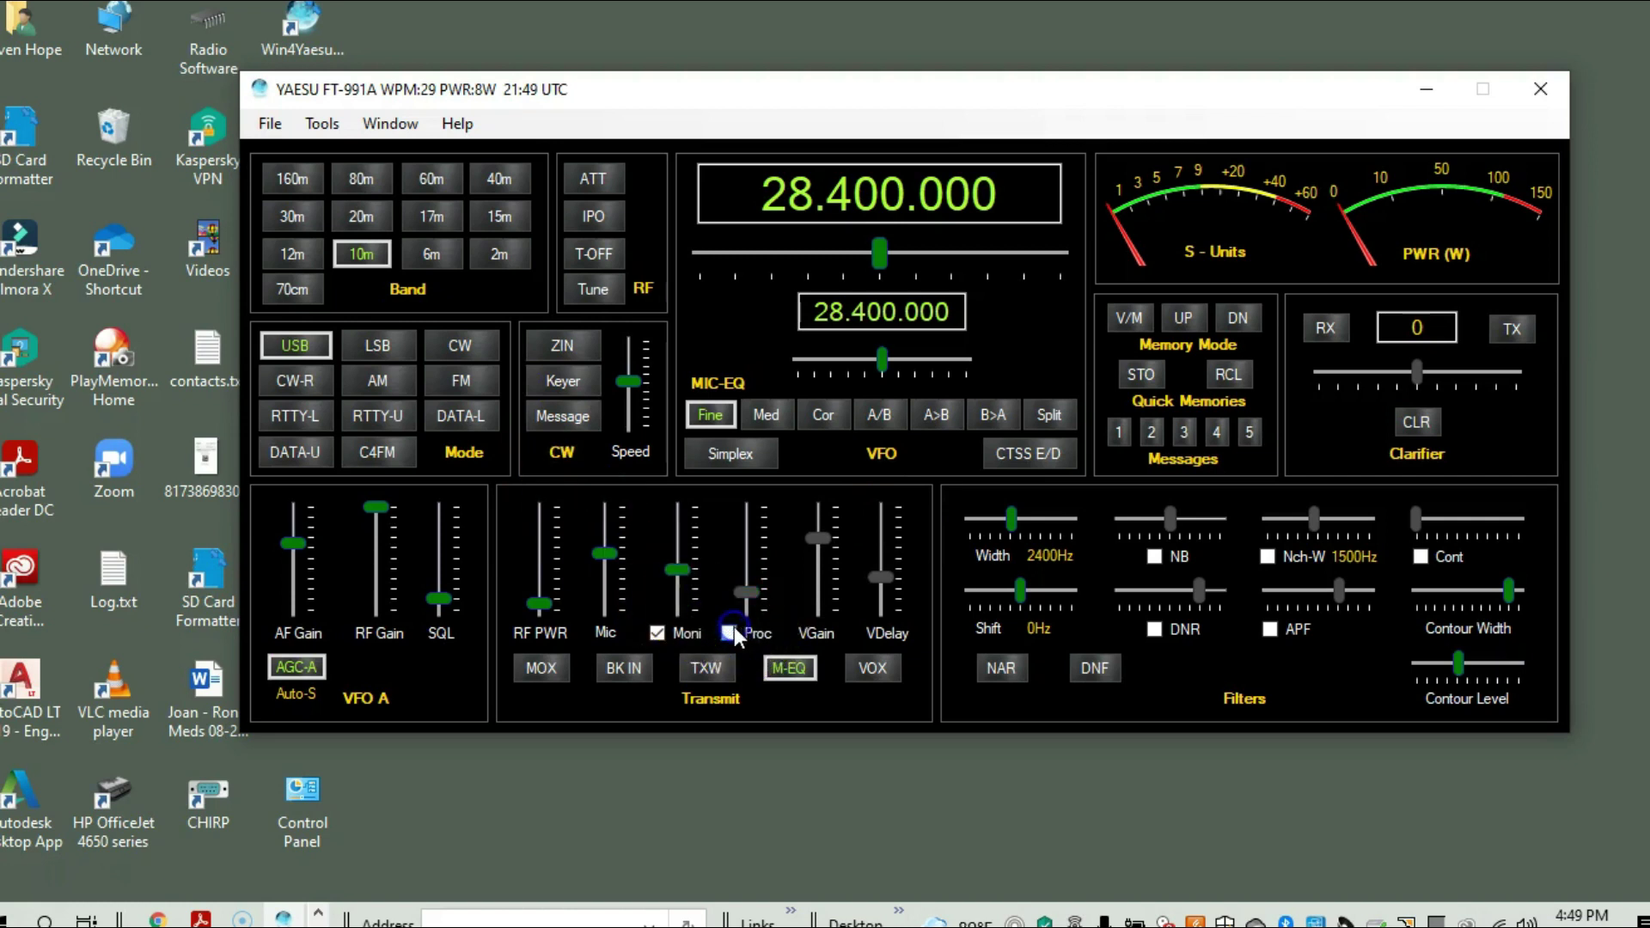
{"action": "left_click", "coordinate": [789, 670]}
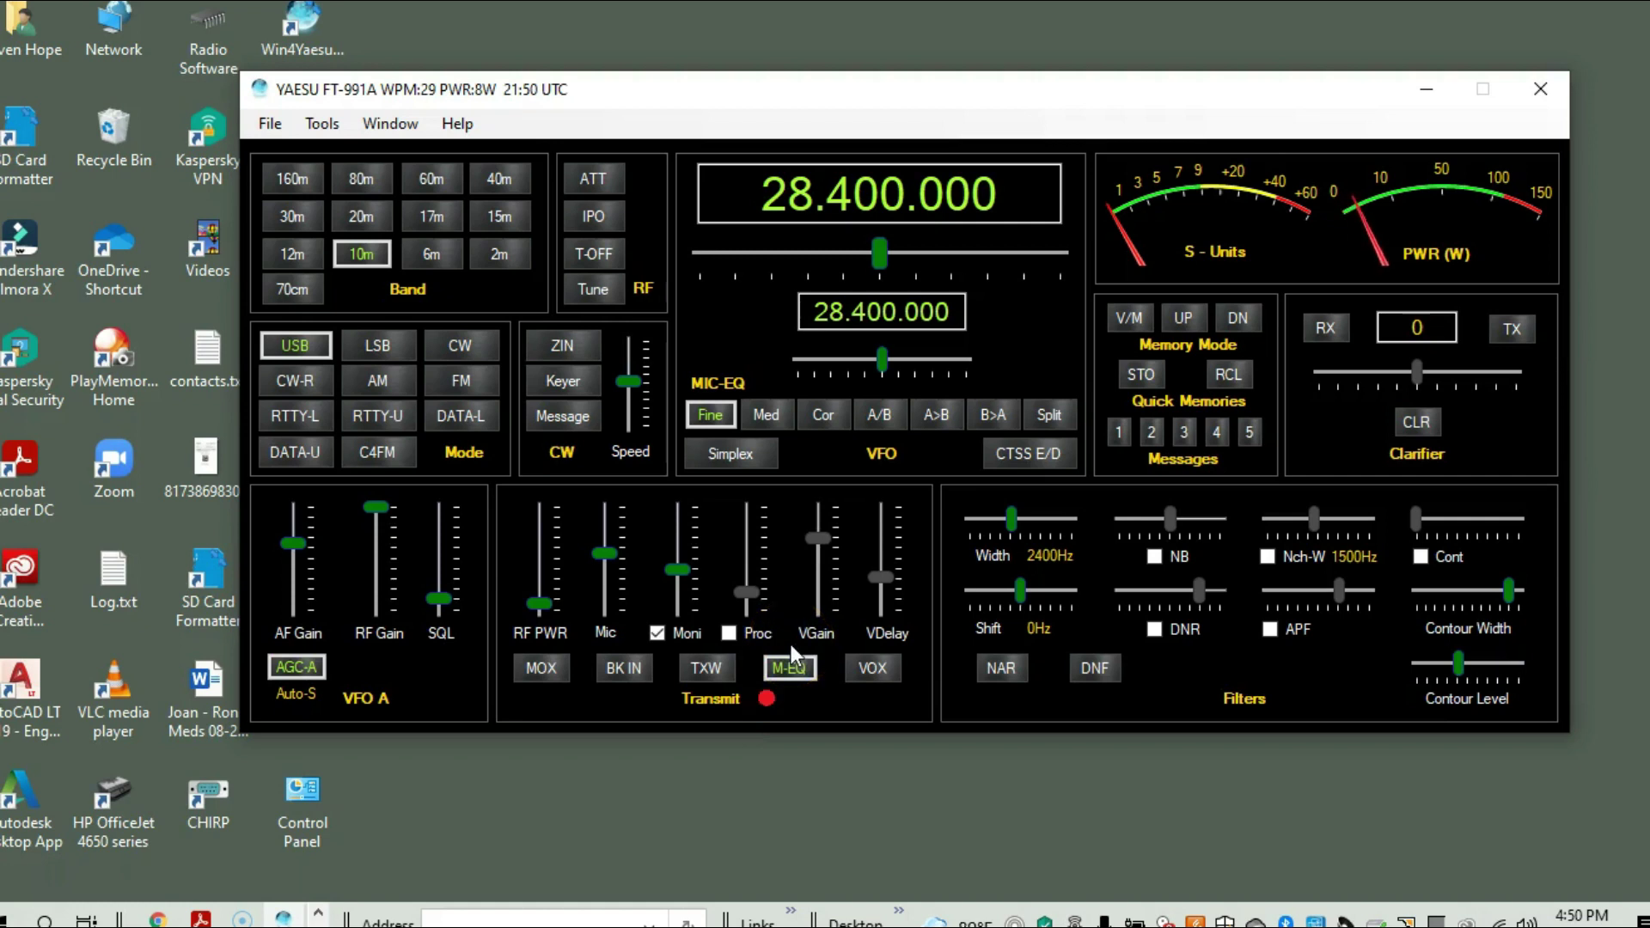
{"action": "left_click", "coordinate": [798, 668]}
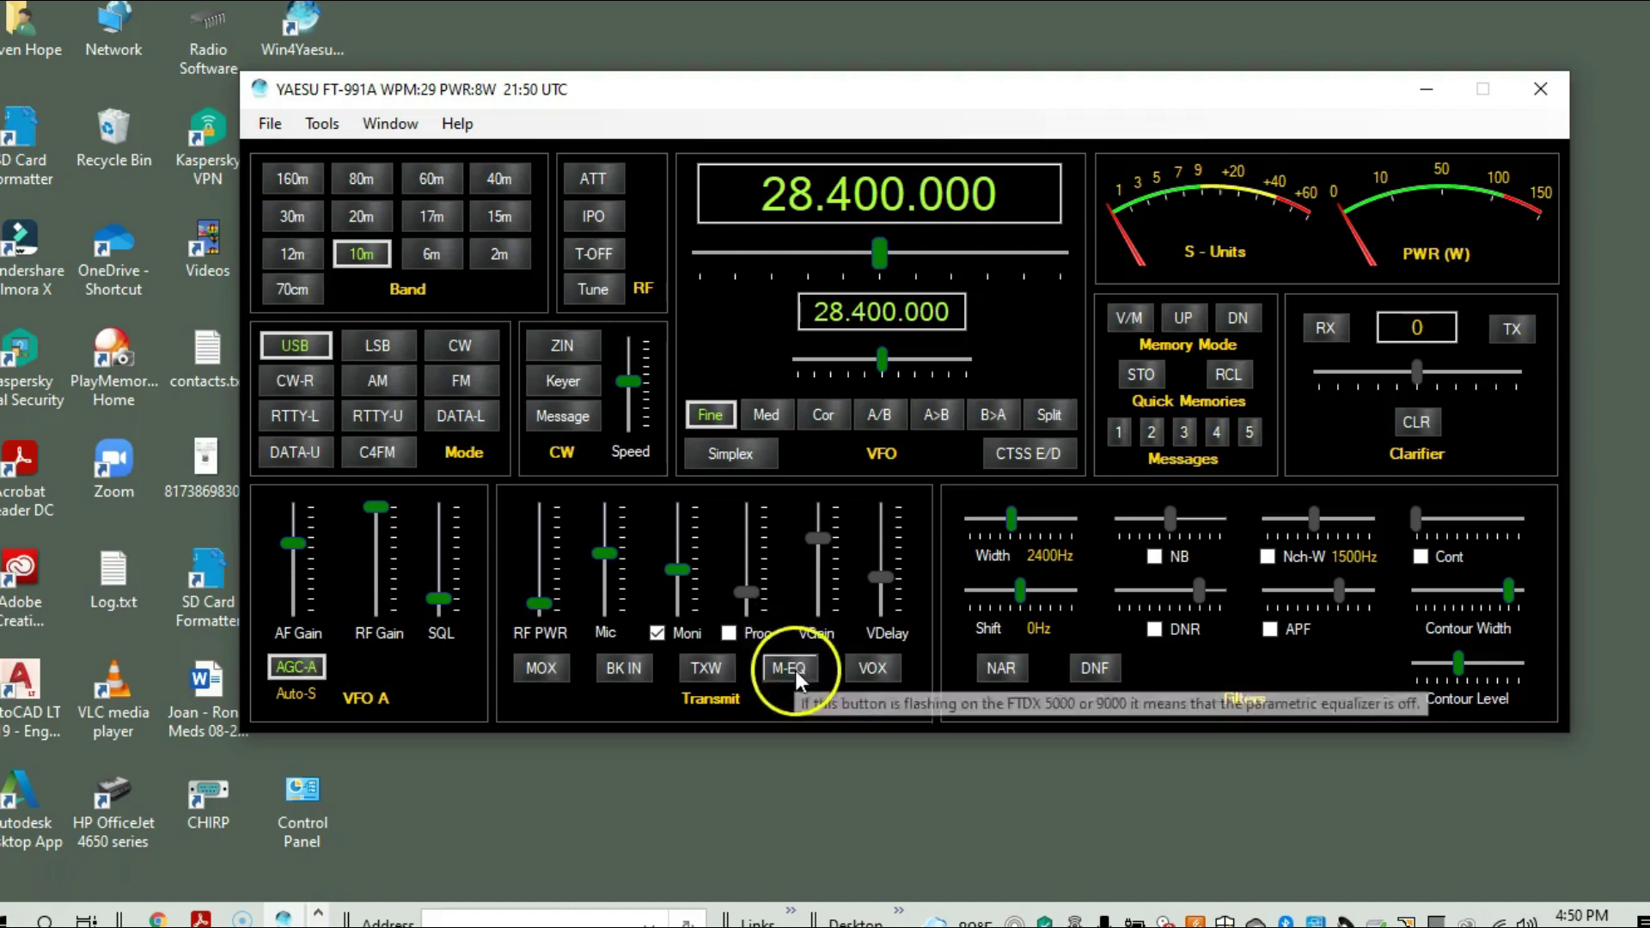
{"action": "left_click", "coordinate": [793, 669]}
{"action": "left_click", "coordinate": [797, 672]}
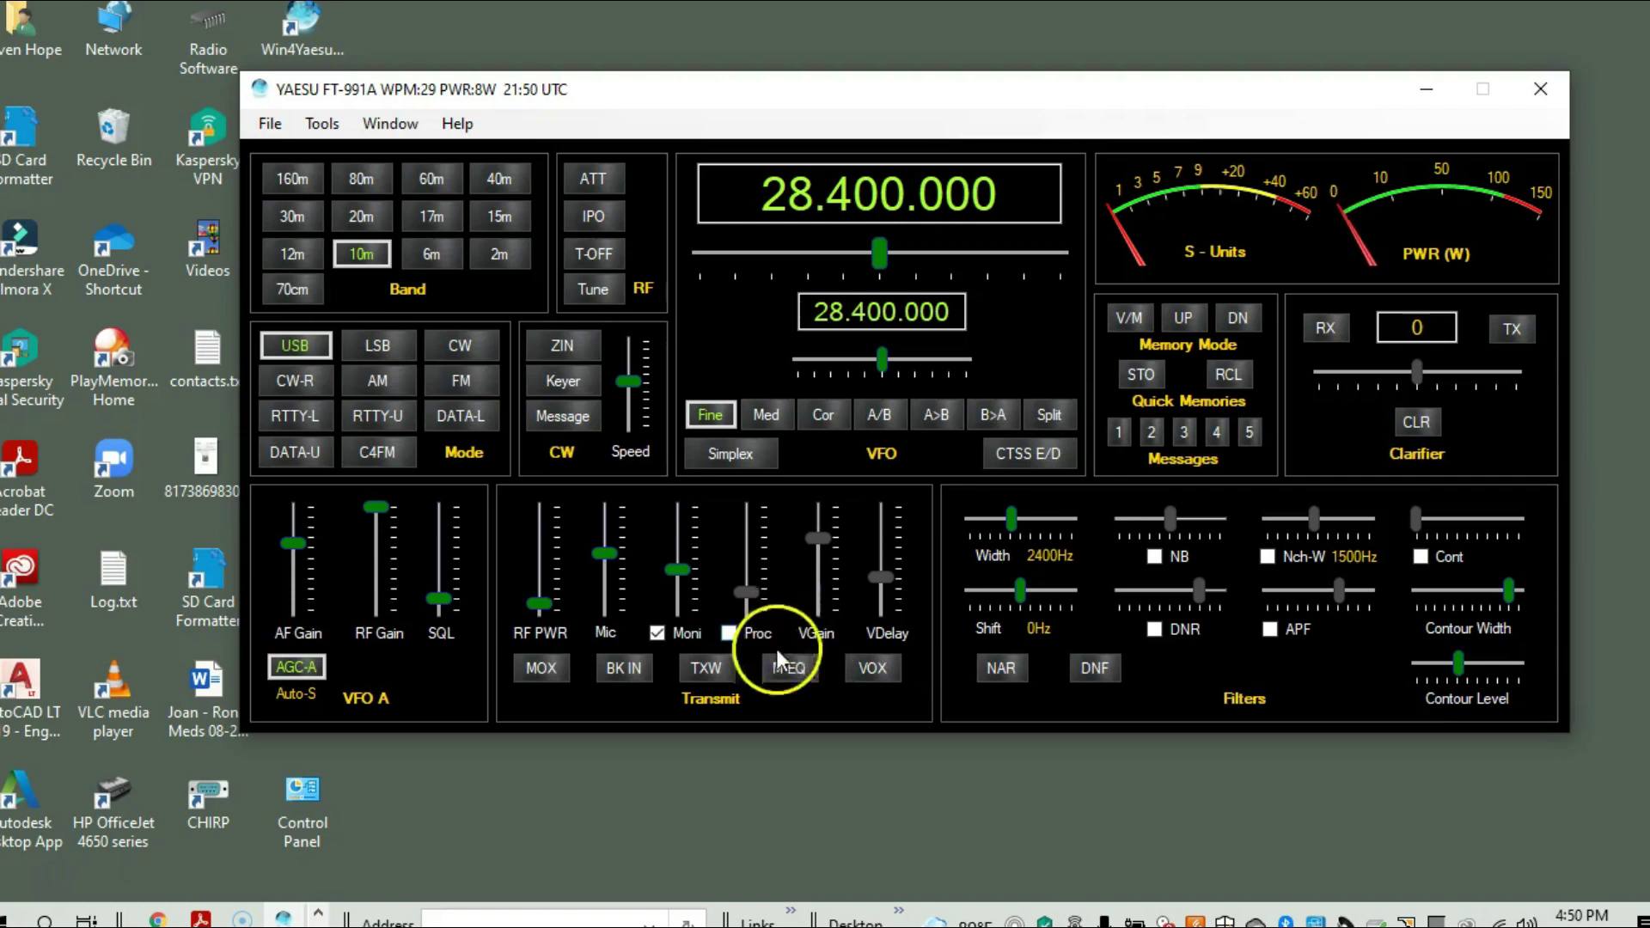
{"action": "left_click", "coordinate": [789, 675]}
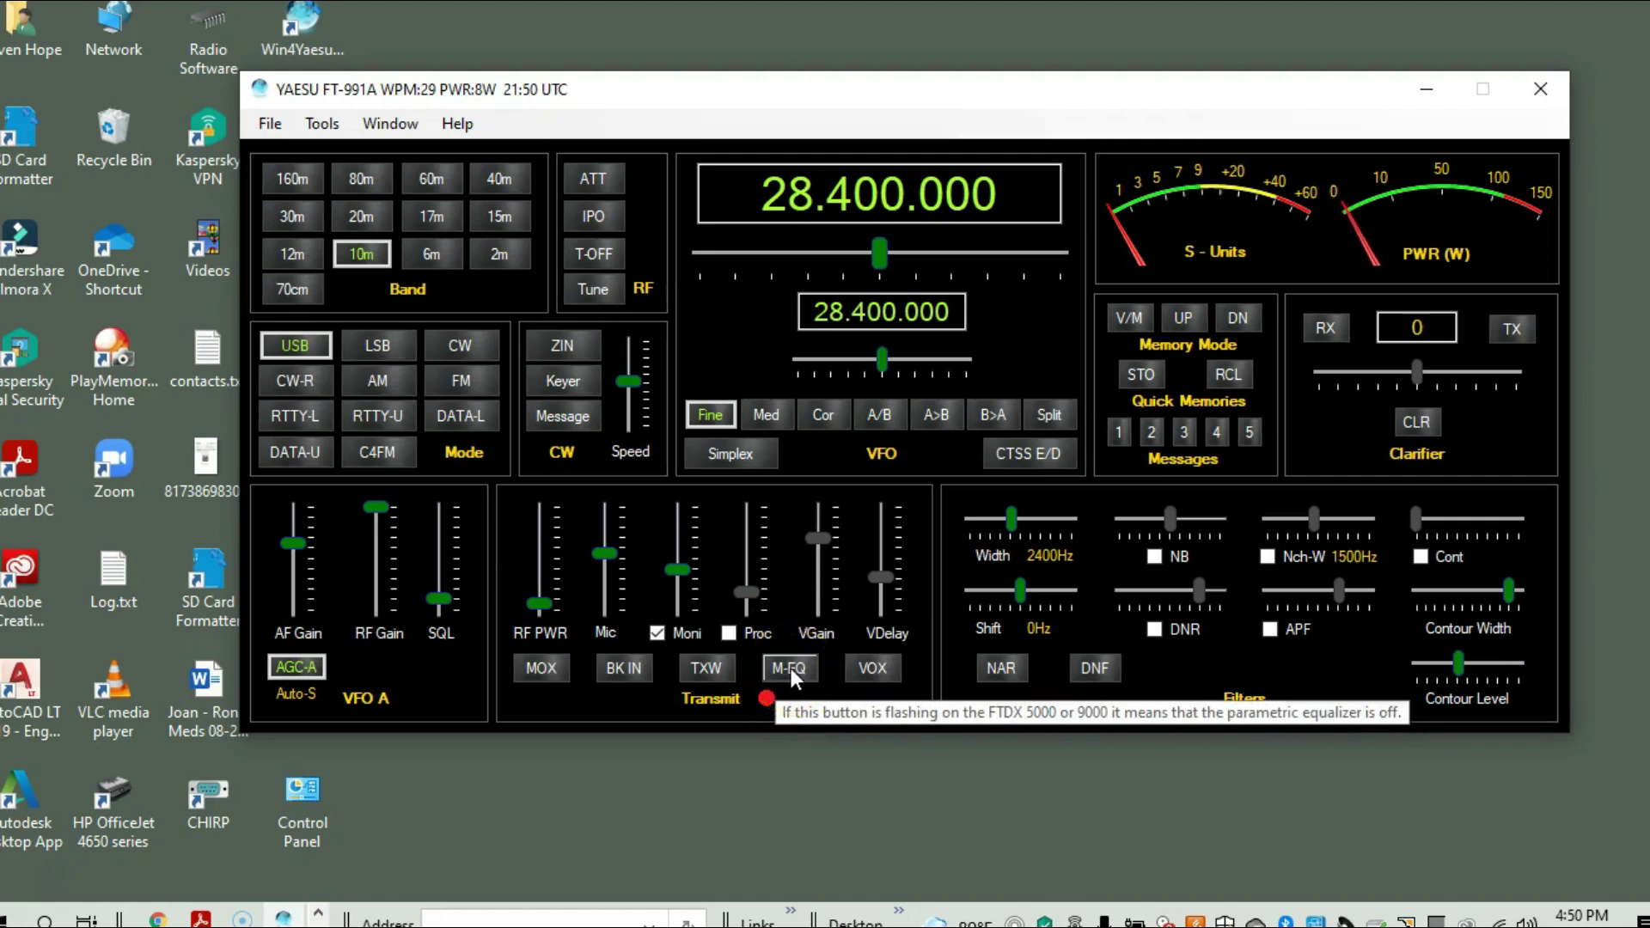
{"action": "left_click", "coordinate": [789, 668]}
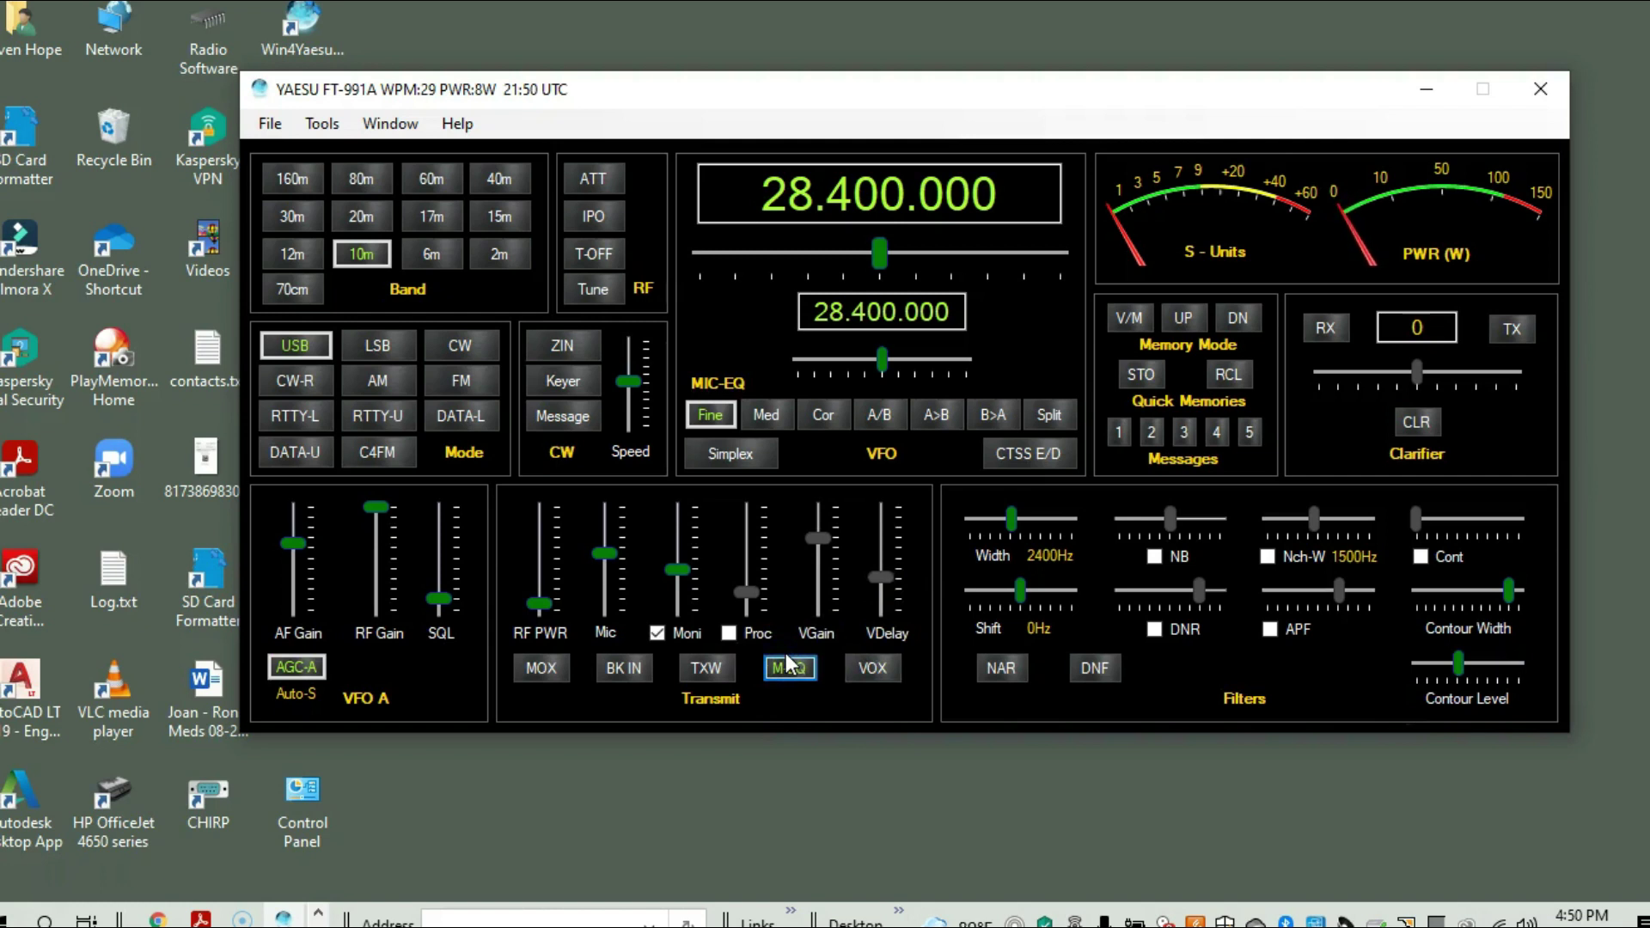
{"action": "left_click", "coordinate": [447, 880]}
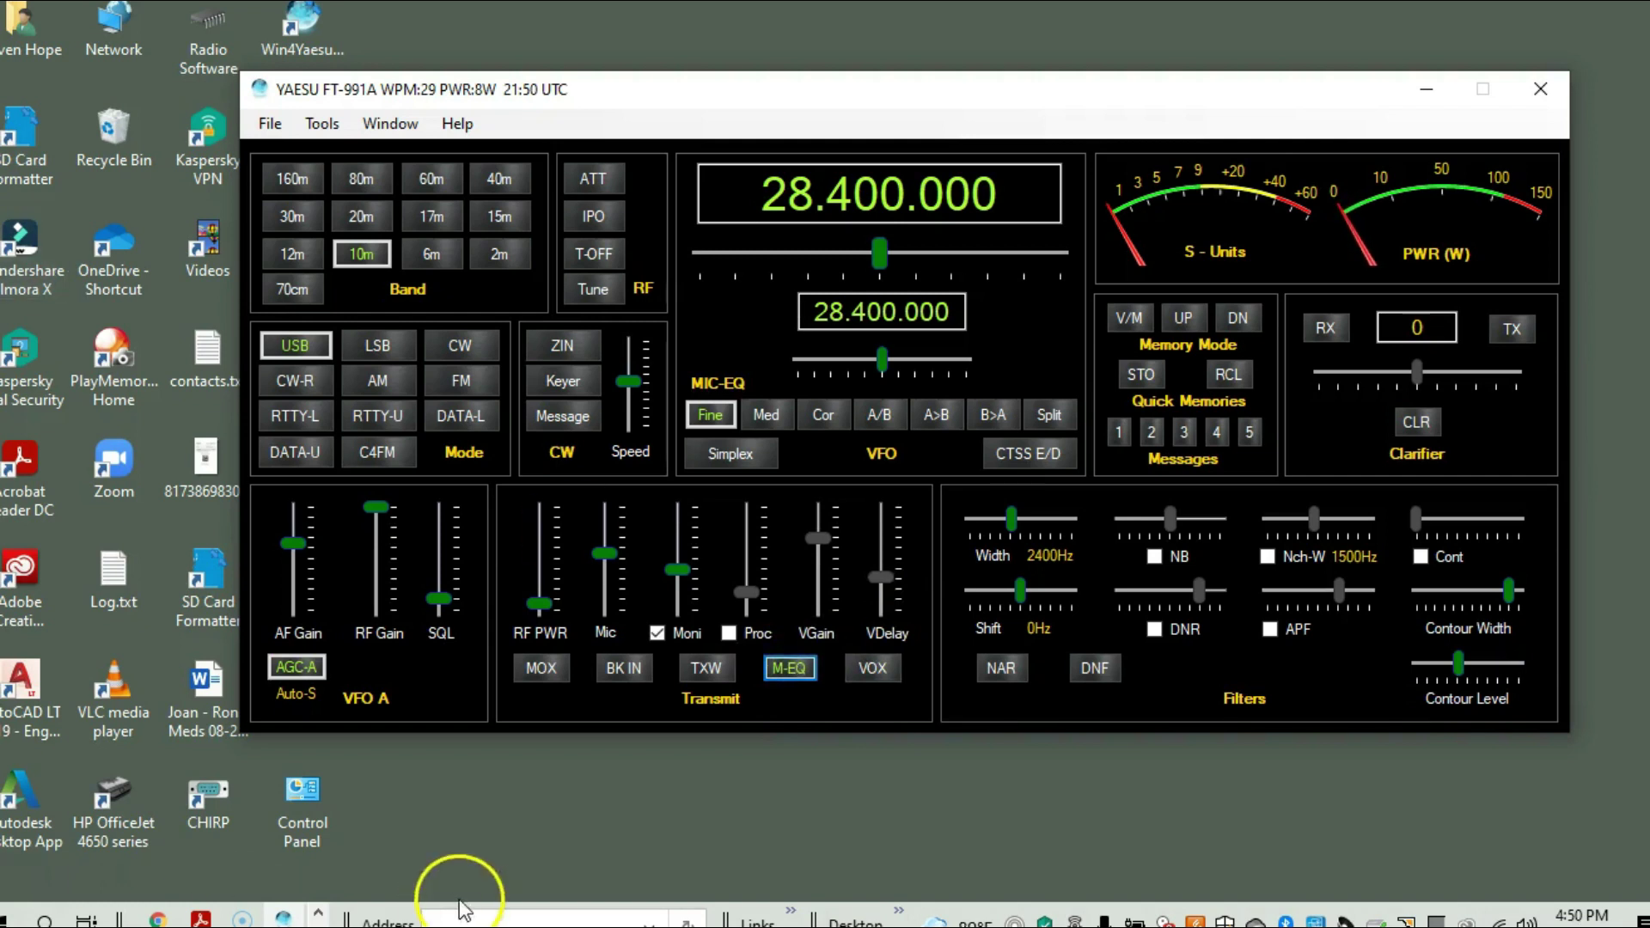
{"action": "left_click", "coordinate": [823, 878]}
{"action": "left_click", "coordinate": [882, 675]}
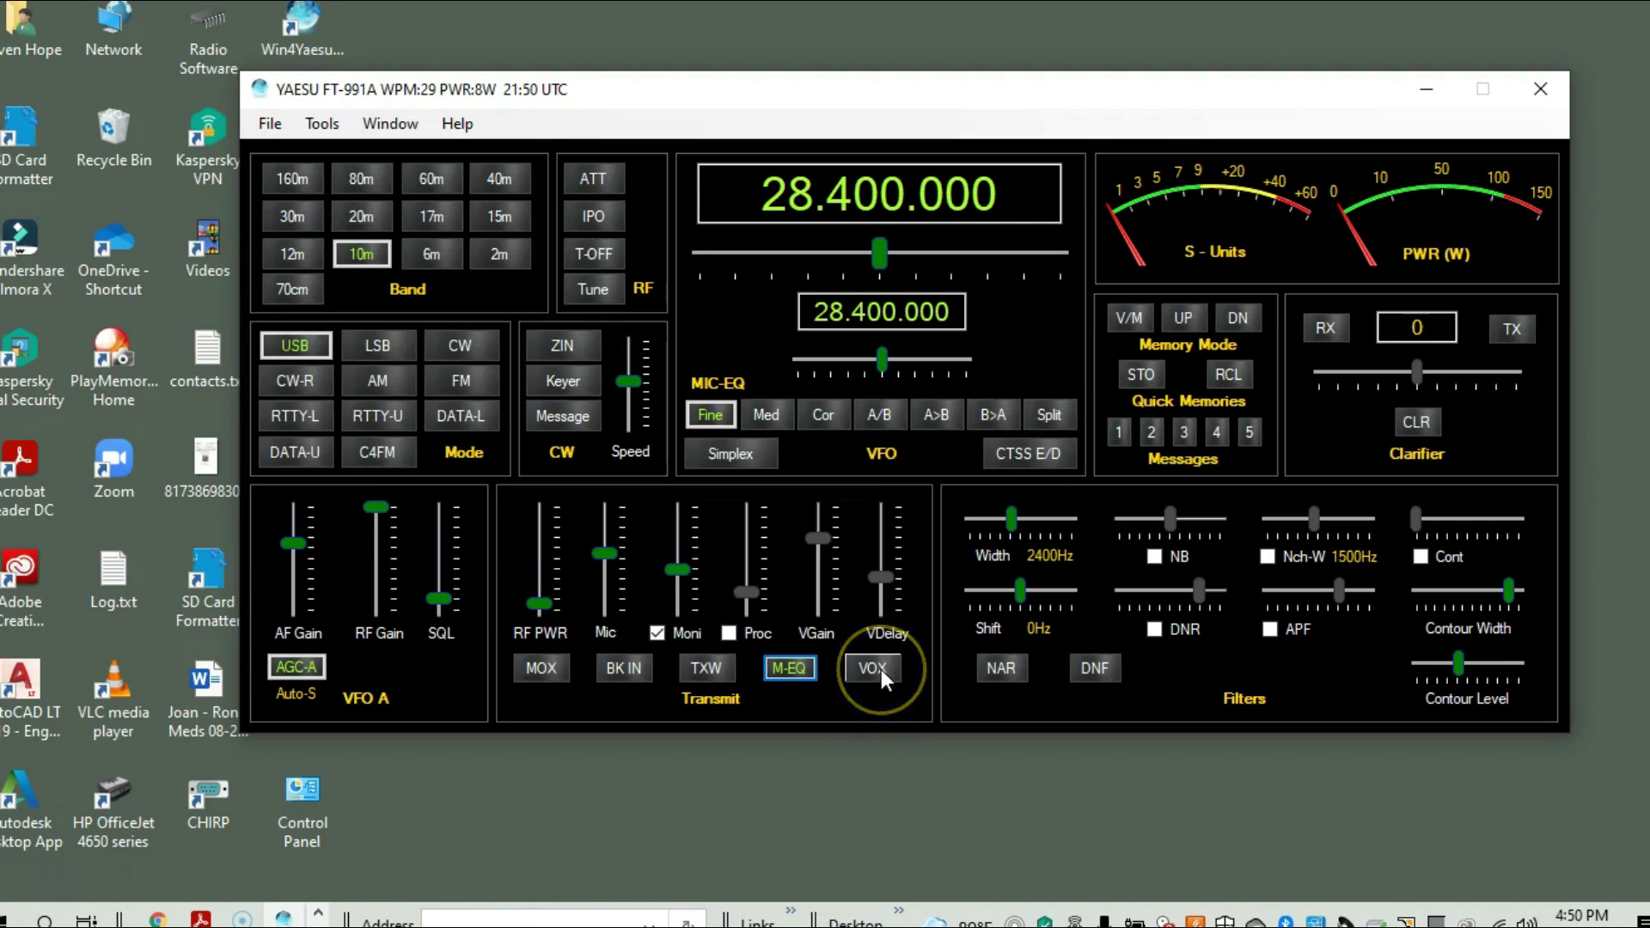
{"action": "left_click", "coordinate": [881, 670]}
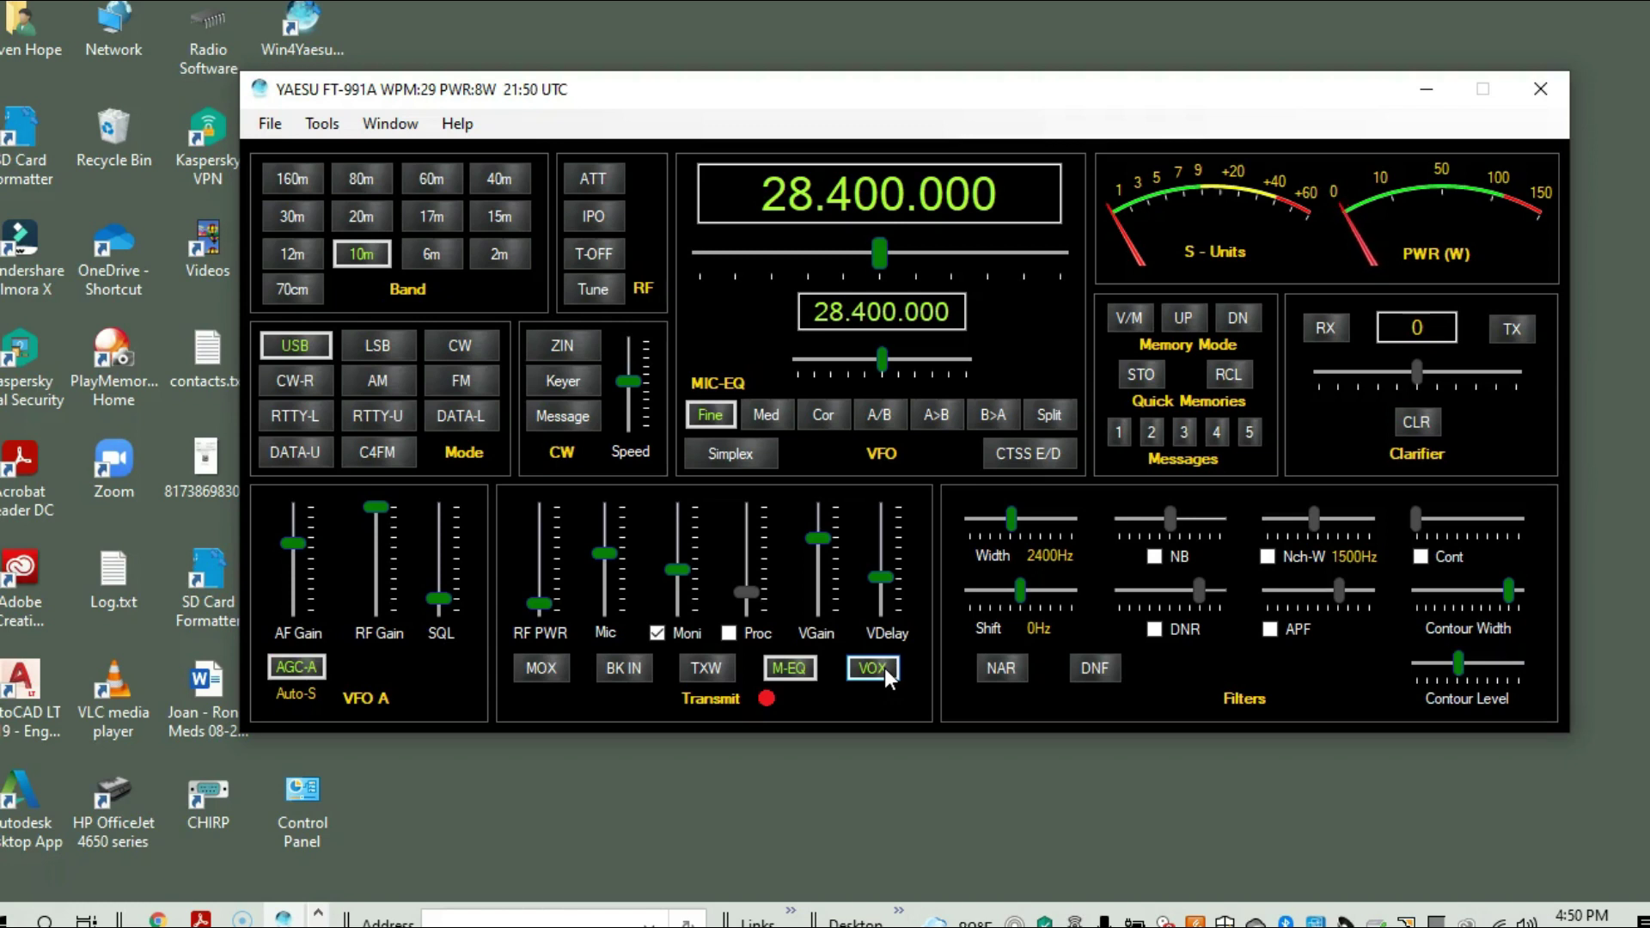
{"action": "left_click", "coordinate": [861, 671]}
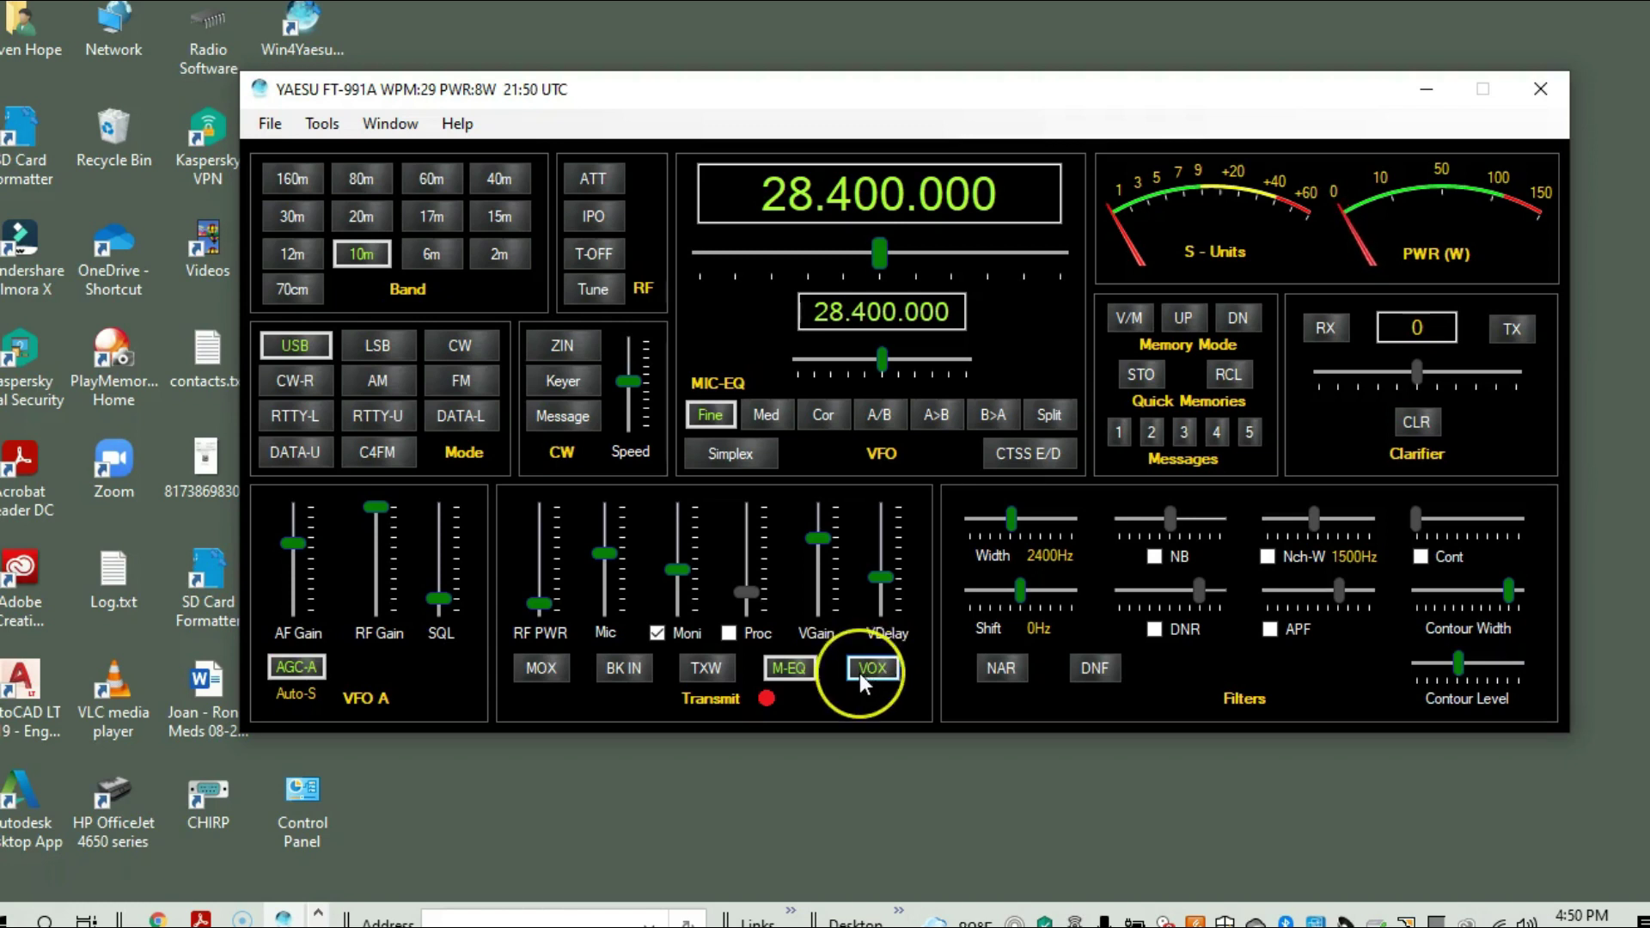
{"action": "left_click", "coordinate": [862, 678]}
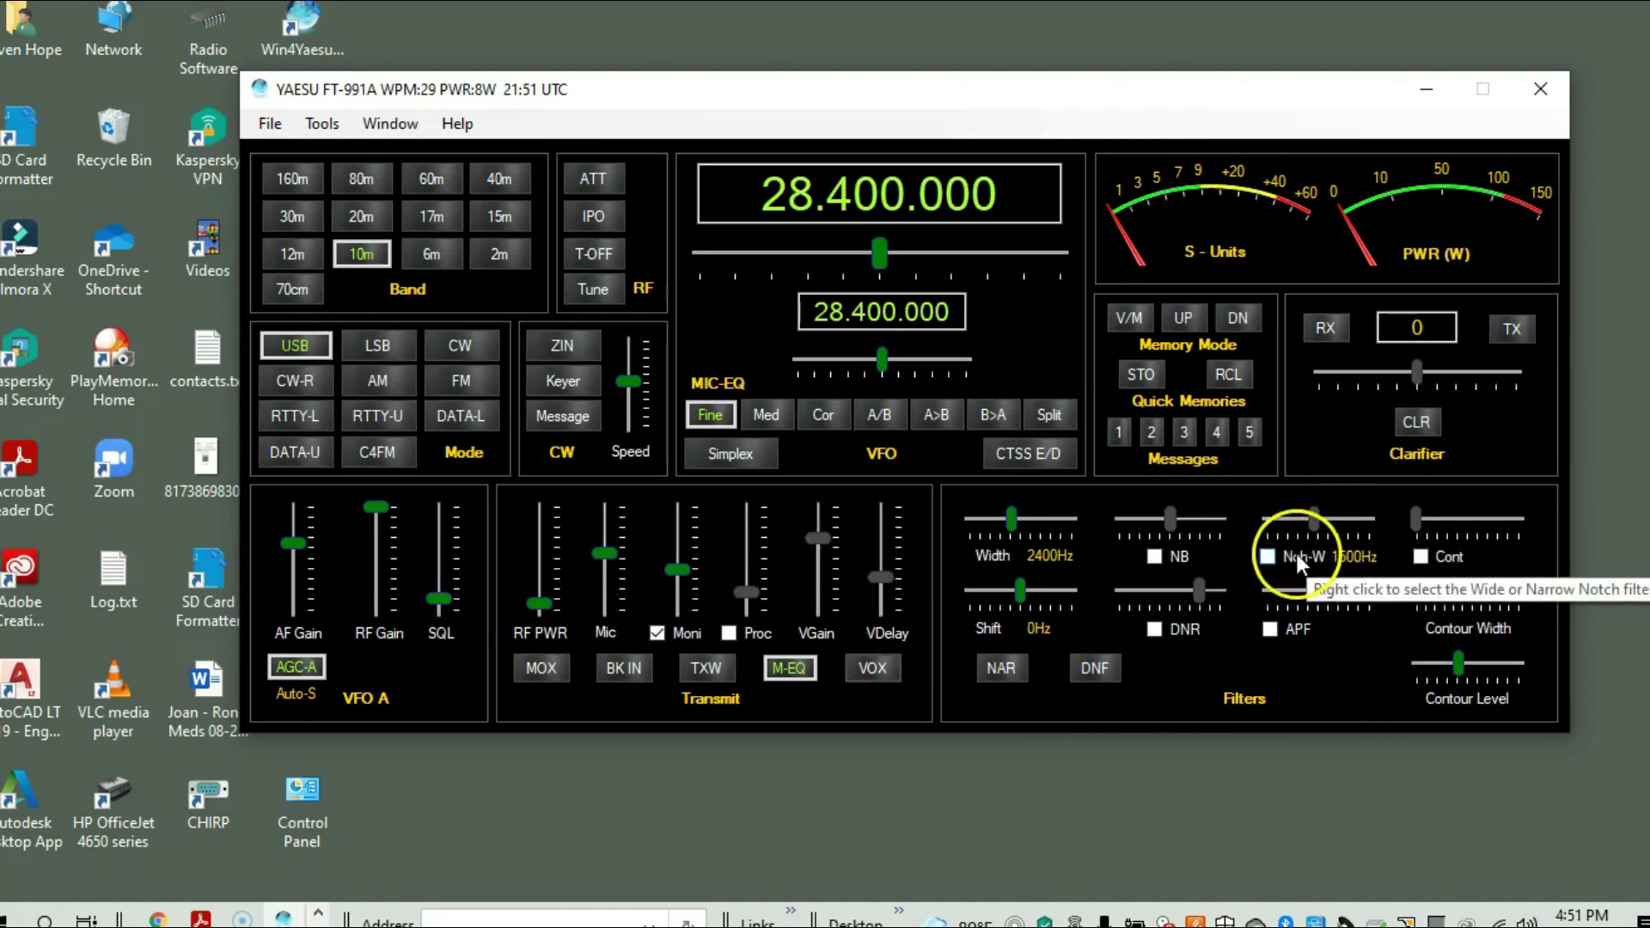
{"action": "left_click", "coordinate": [1268, 558]}
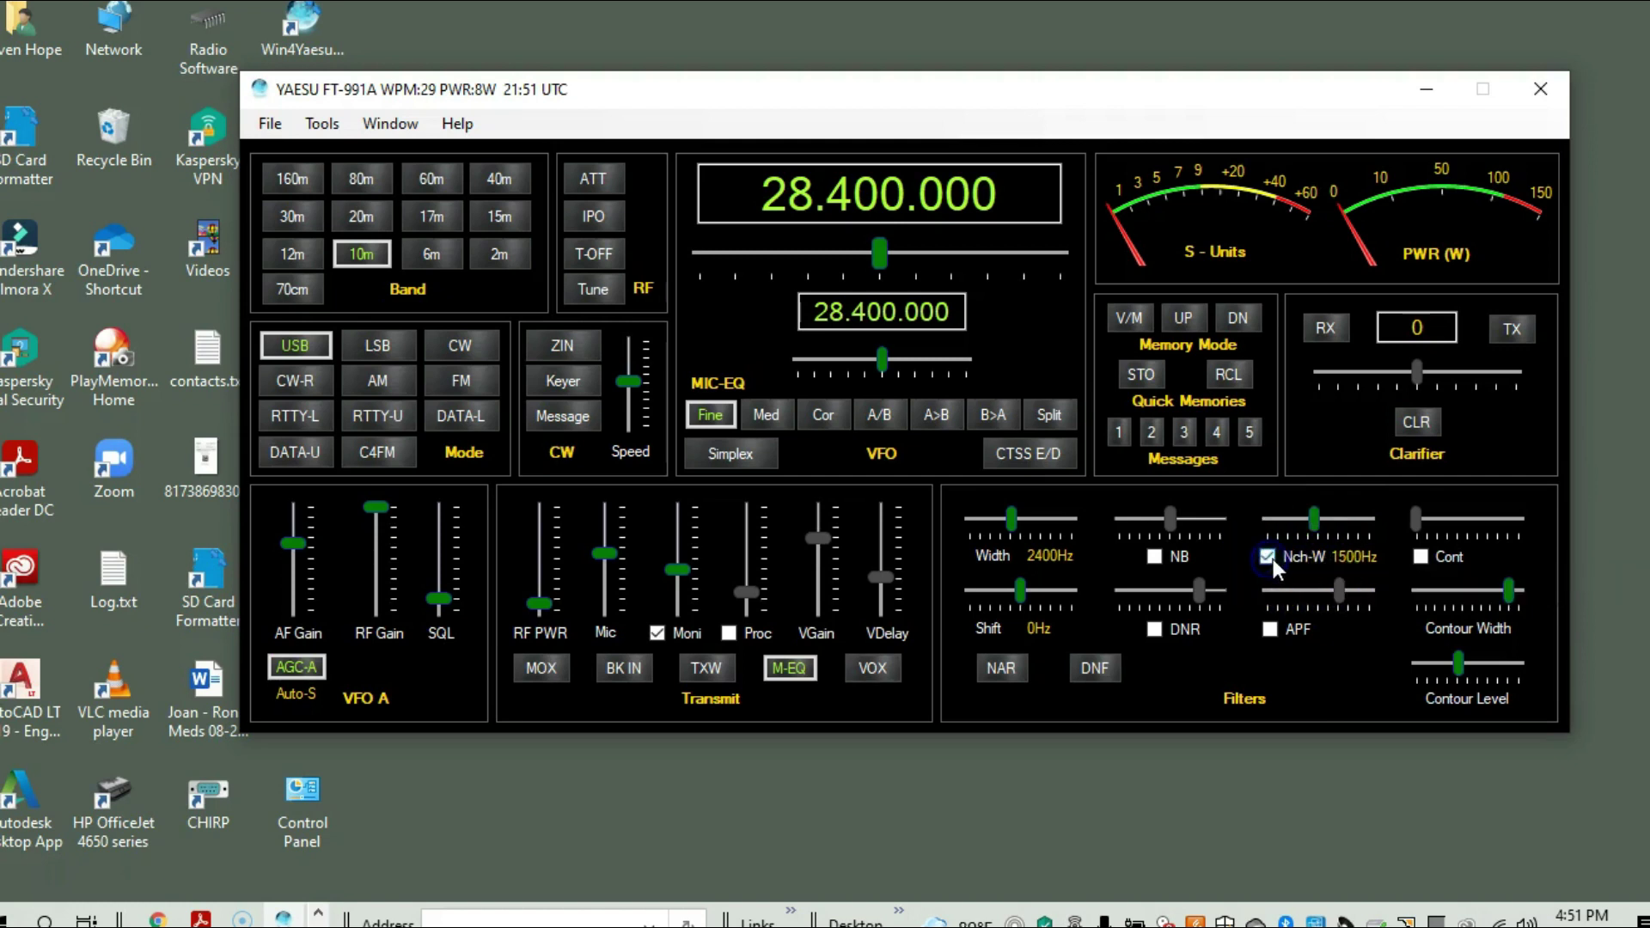
{"action": "left_click", "coordinate": [1272, 558]}
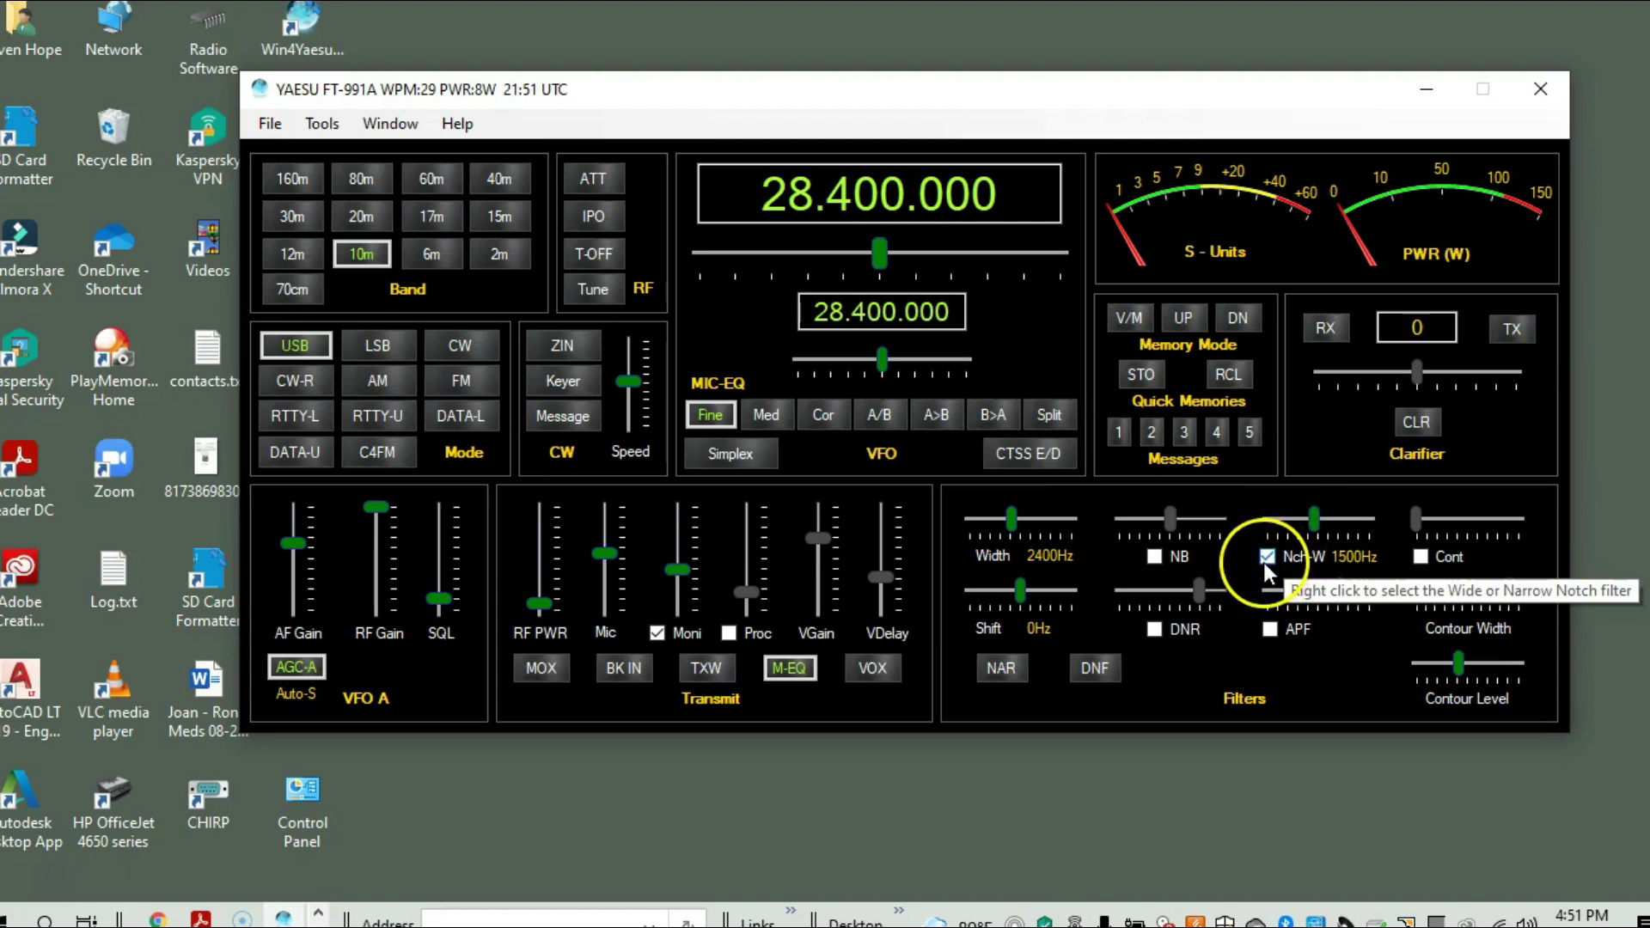
{"action": "left_click", "coordinate": [1266, 559]}
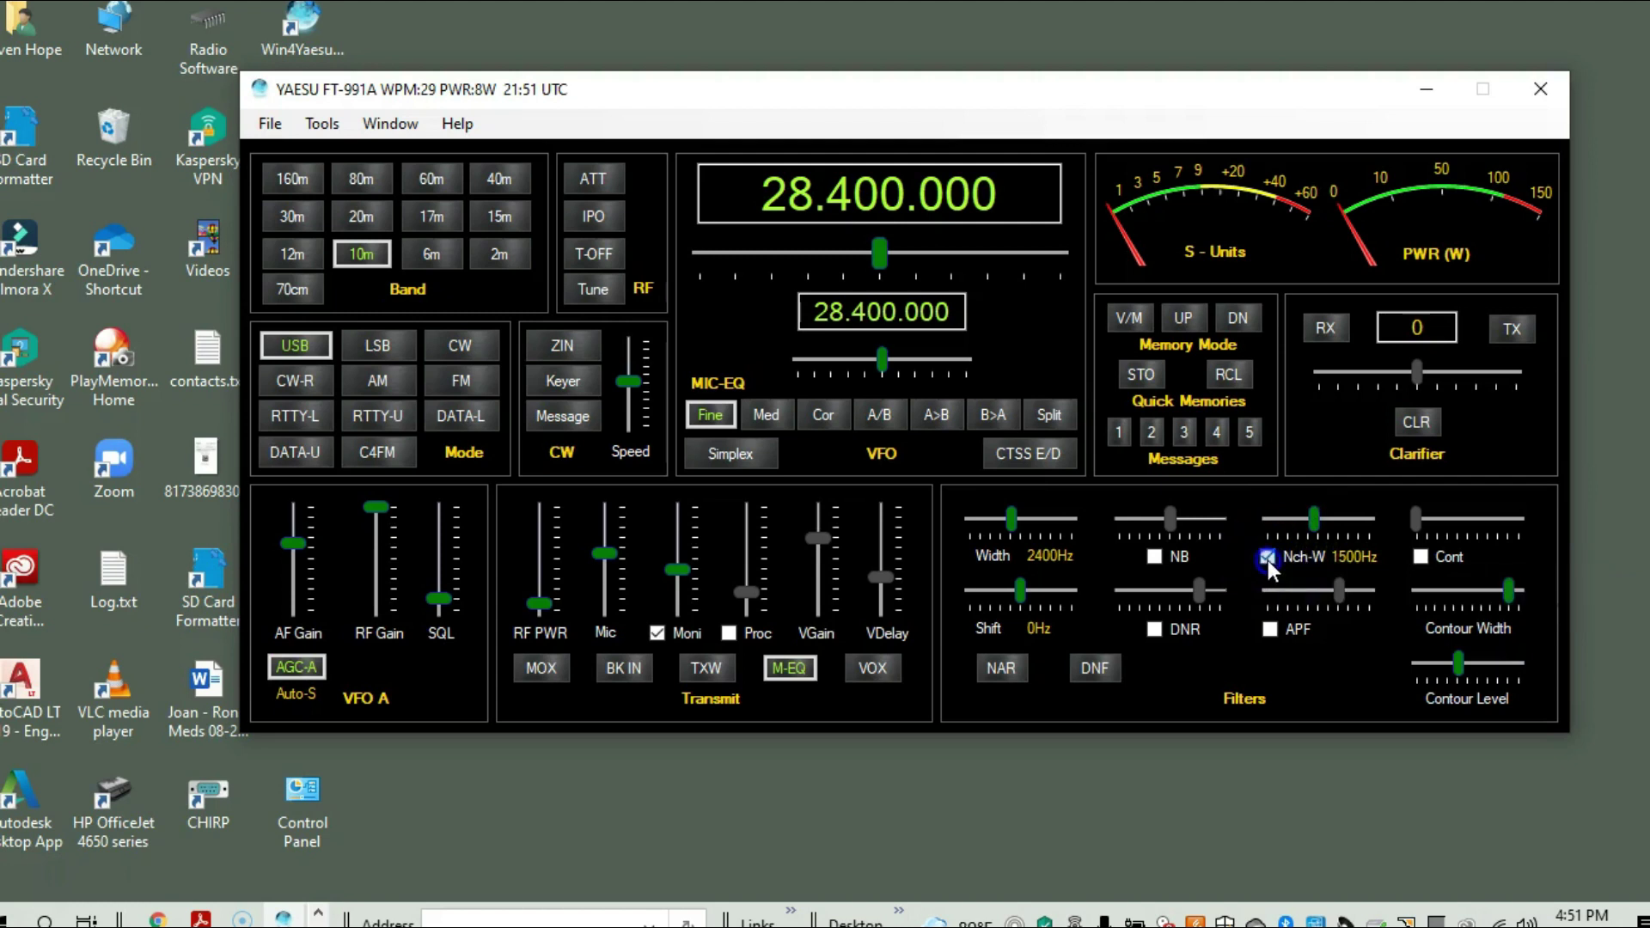
{"action": "left_click", "coordinate": [1155, 557]}
{"action": "left_click", "coordinate": [1155, 557]}
{"action": "left_click", "coordinate": [1169, 634]}
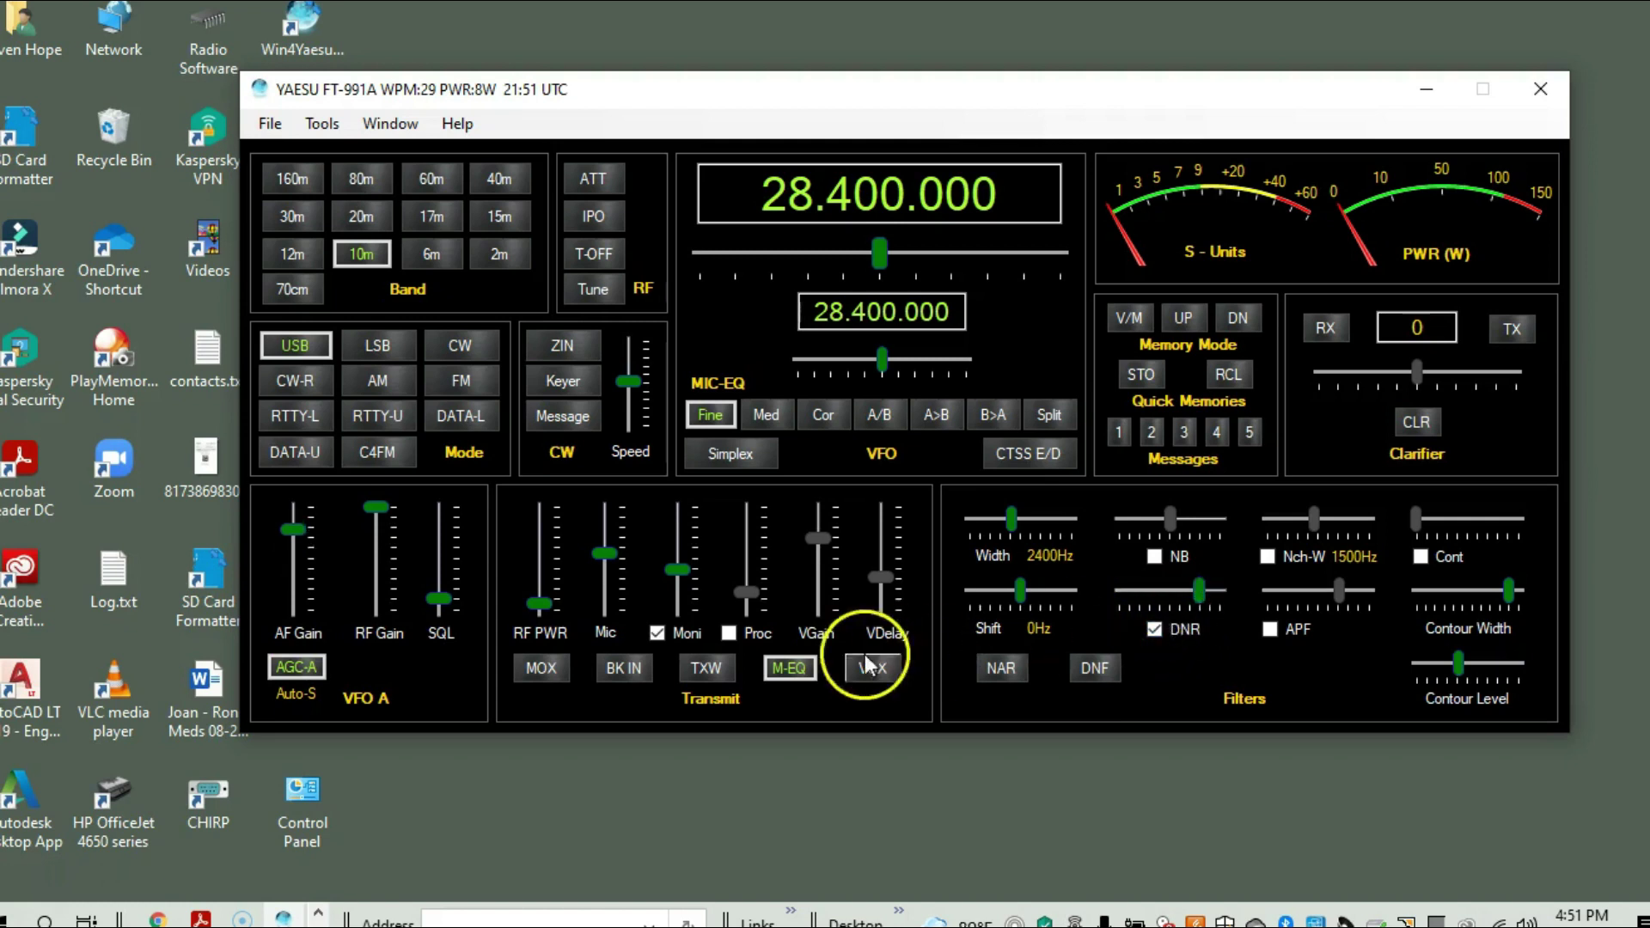
{"action": "left_click_drag", "start_coordinate": [436, 602], "coordinate": [440, 612]}
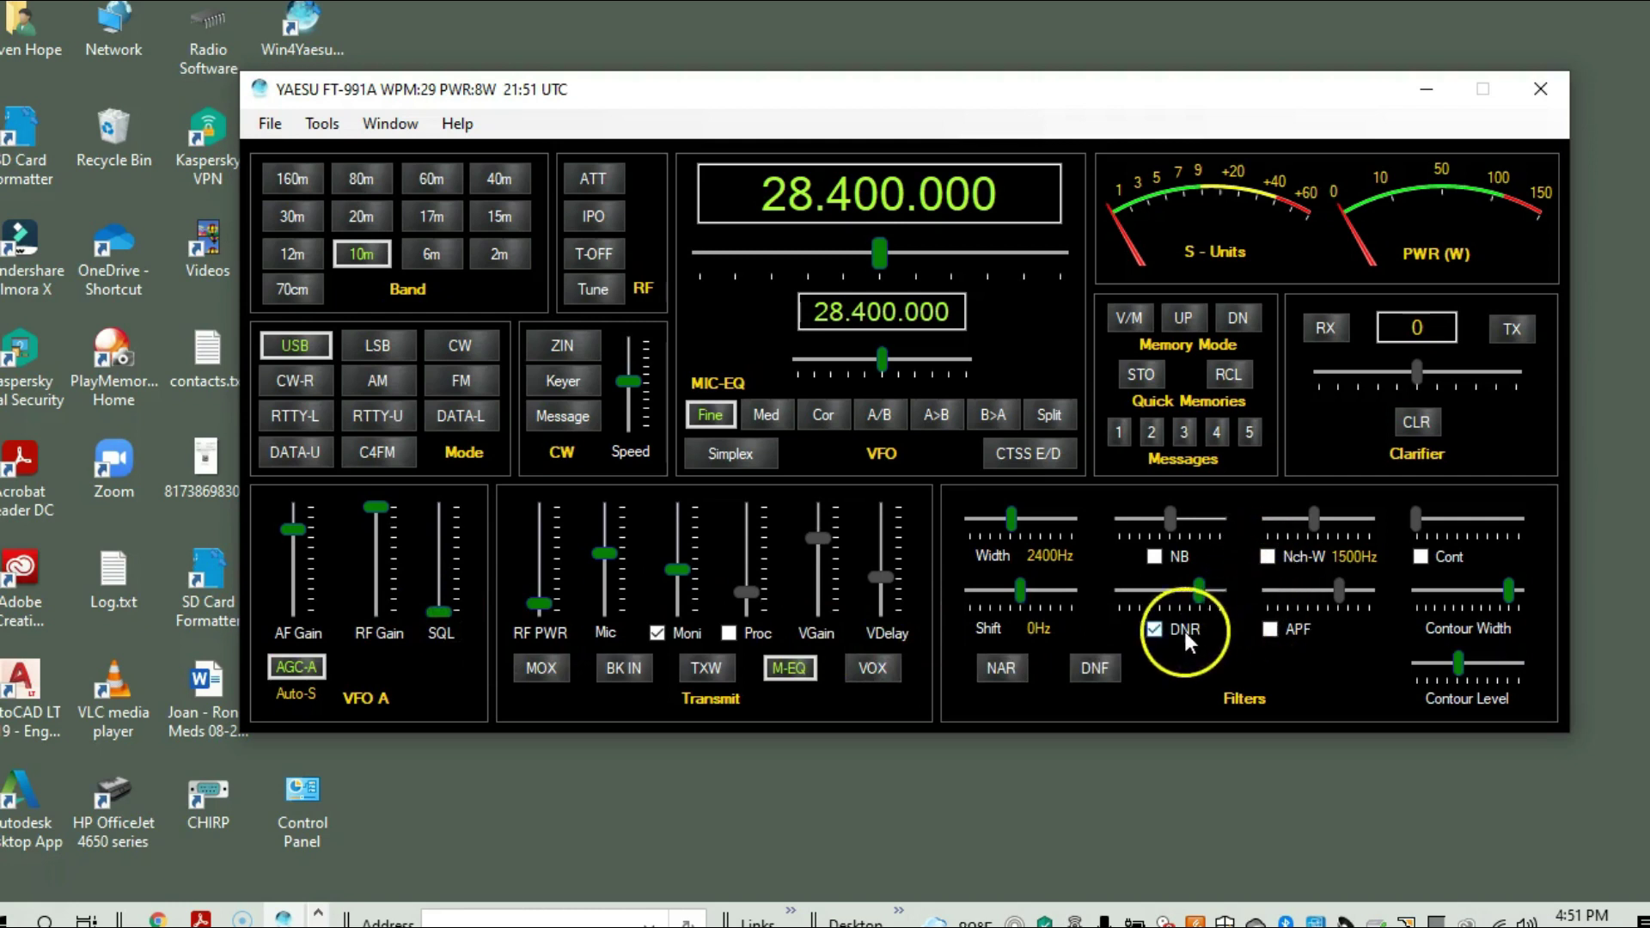
{"action": "left_click", "coordinate": [1154, 630]}
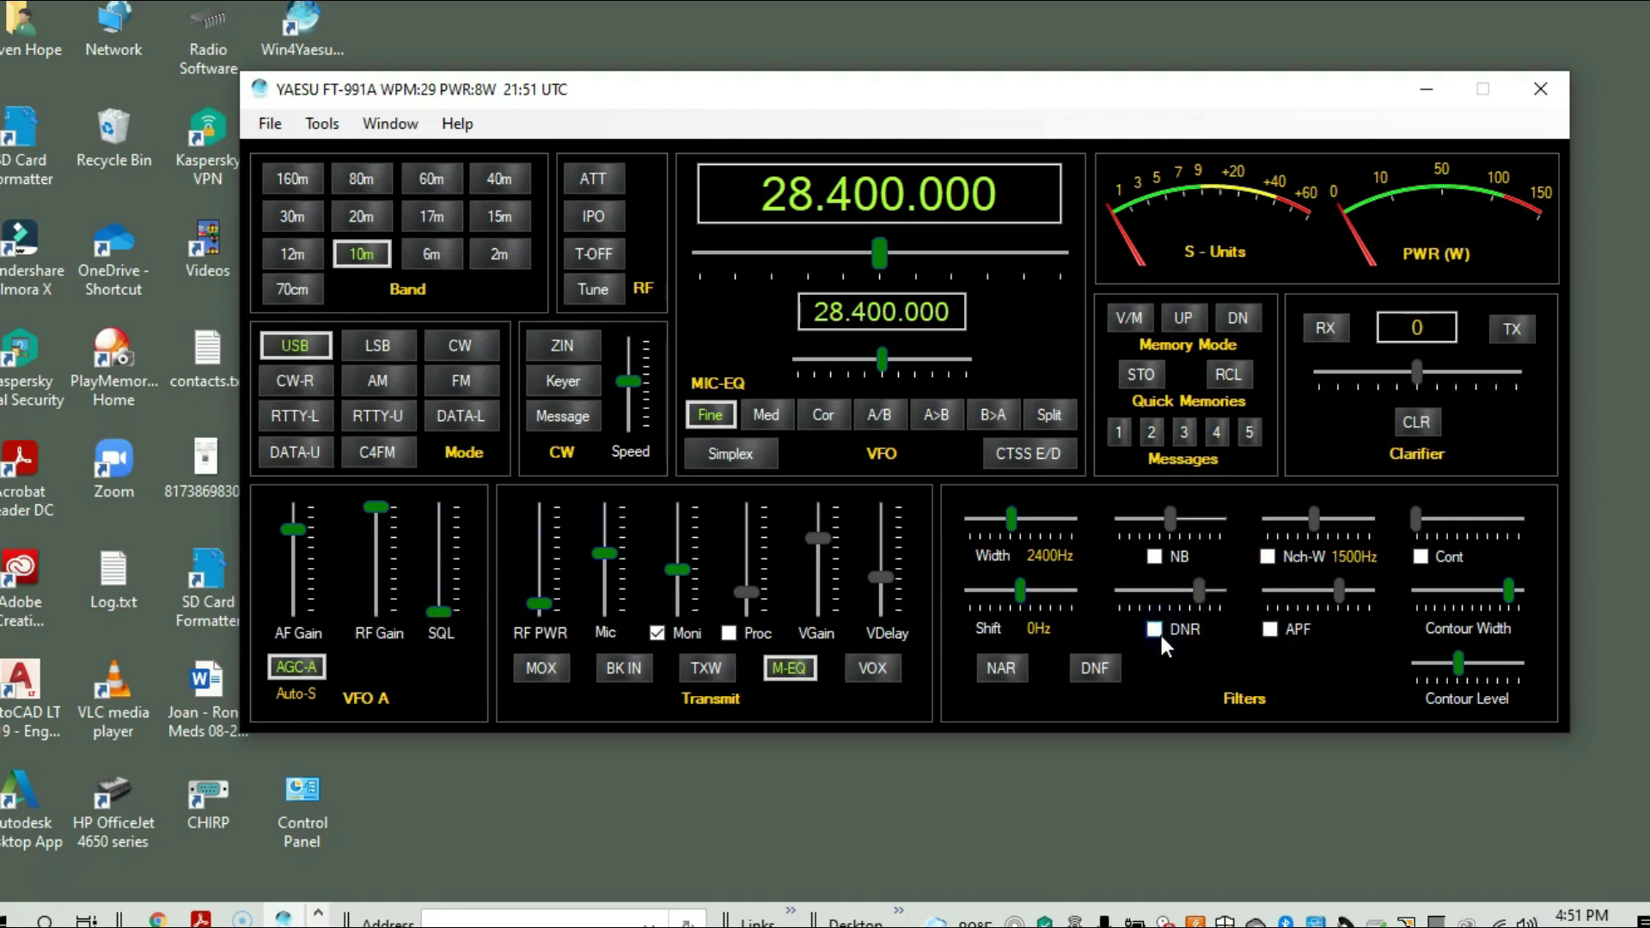
{"action": "left_click", "coordinate": [1154, 630]}
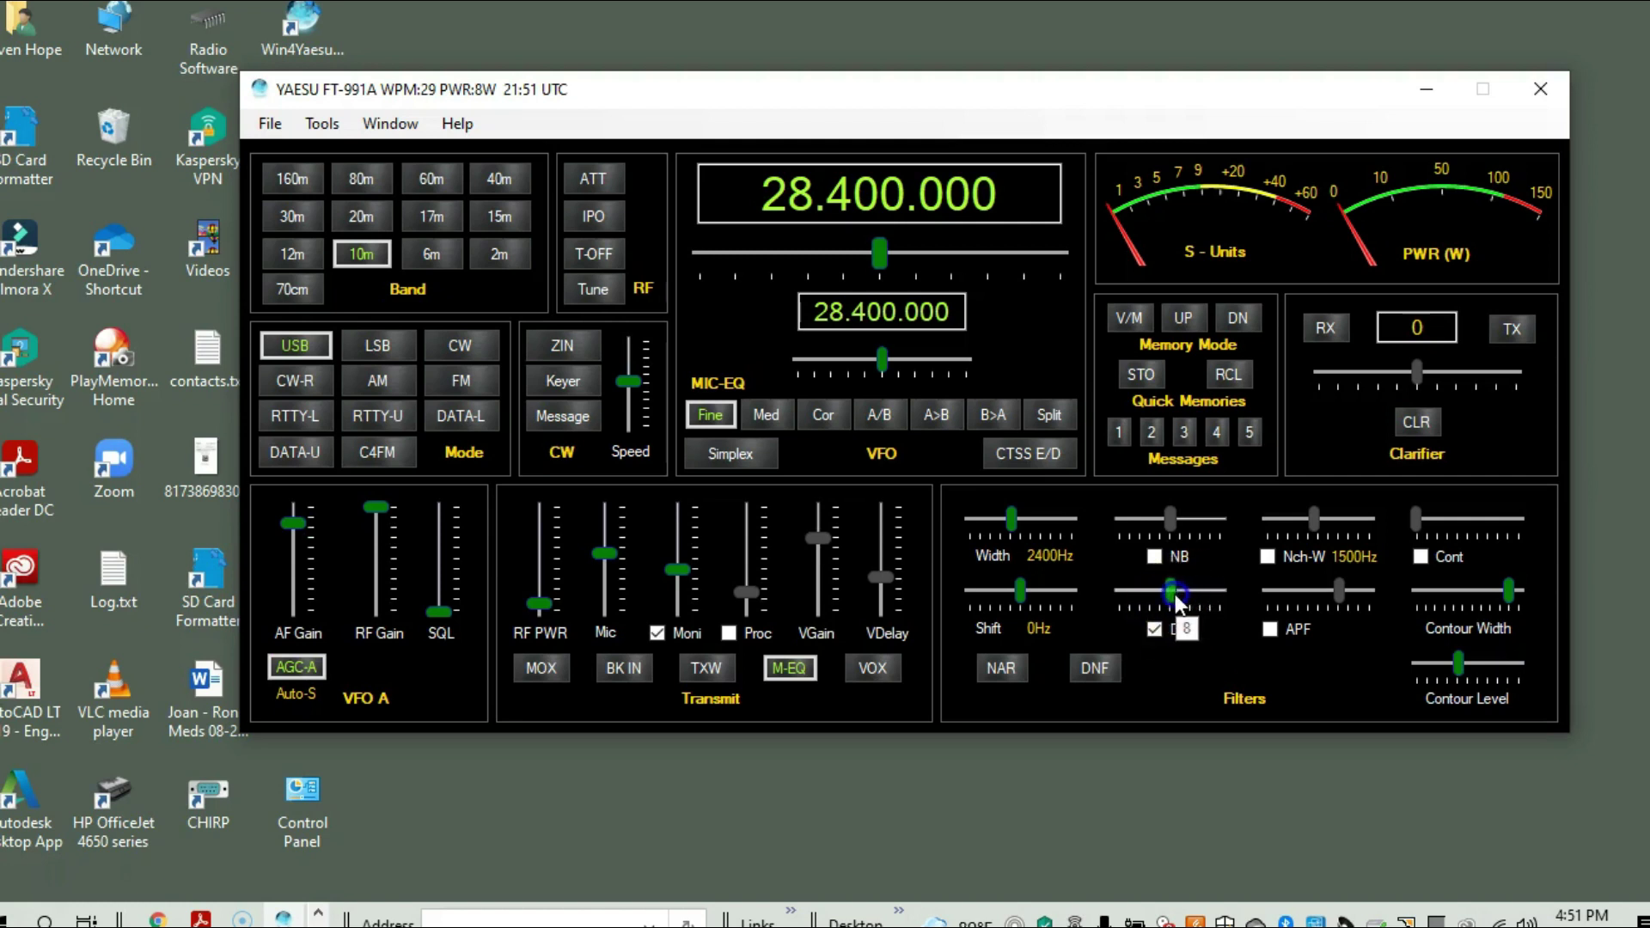
{"action": "mouse_move", "coordinate": [1173, 595]}
{"action": "left_mouse_down"}
{"action": "mouse_move", "coordinate": [1121, 593]}
{"action": "mouse_move", "coordinate": [1209, 587]}
{"action": "mouse_move", "coordinate": [1191, 592]}
{"action": "left_mouse_up"}
{"action": "left_click", "coordinate": [1162, 627]}
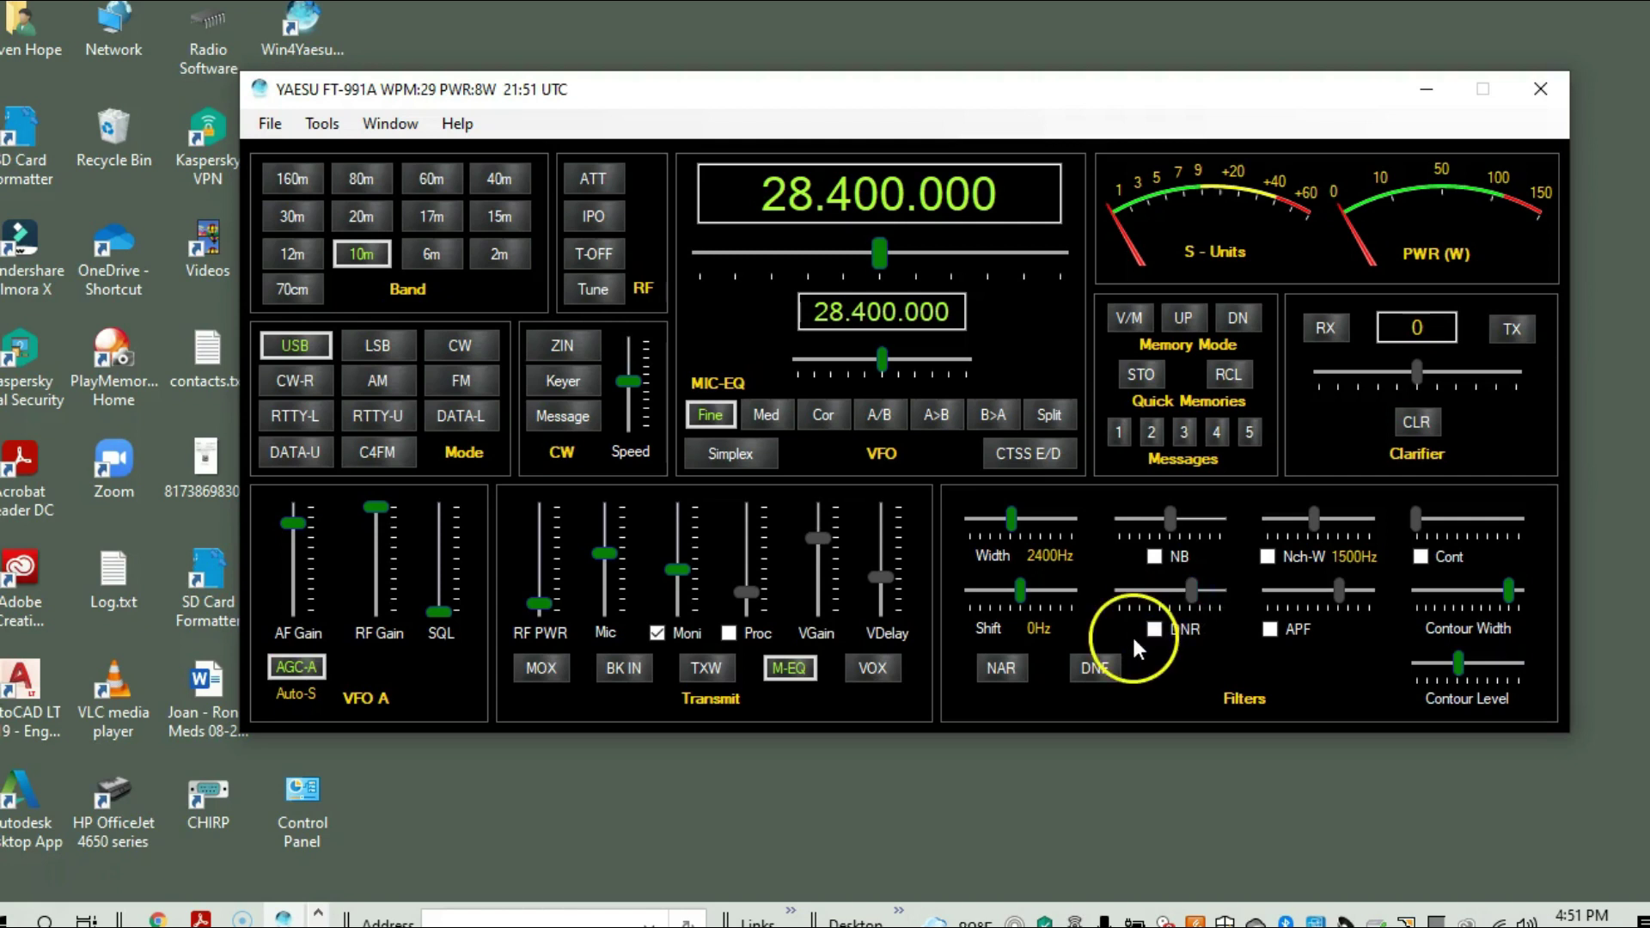
{"action": "left_click", "coordinate": [443, 611]}
{"action": "left_click_drag", "start_coordinate": [445, 611], "coordinate": [441, 593]}
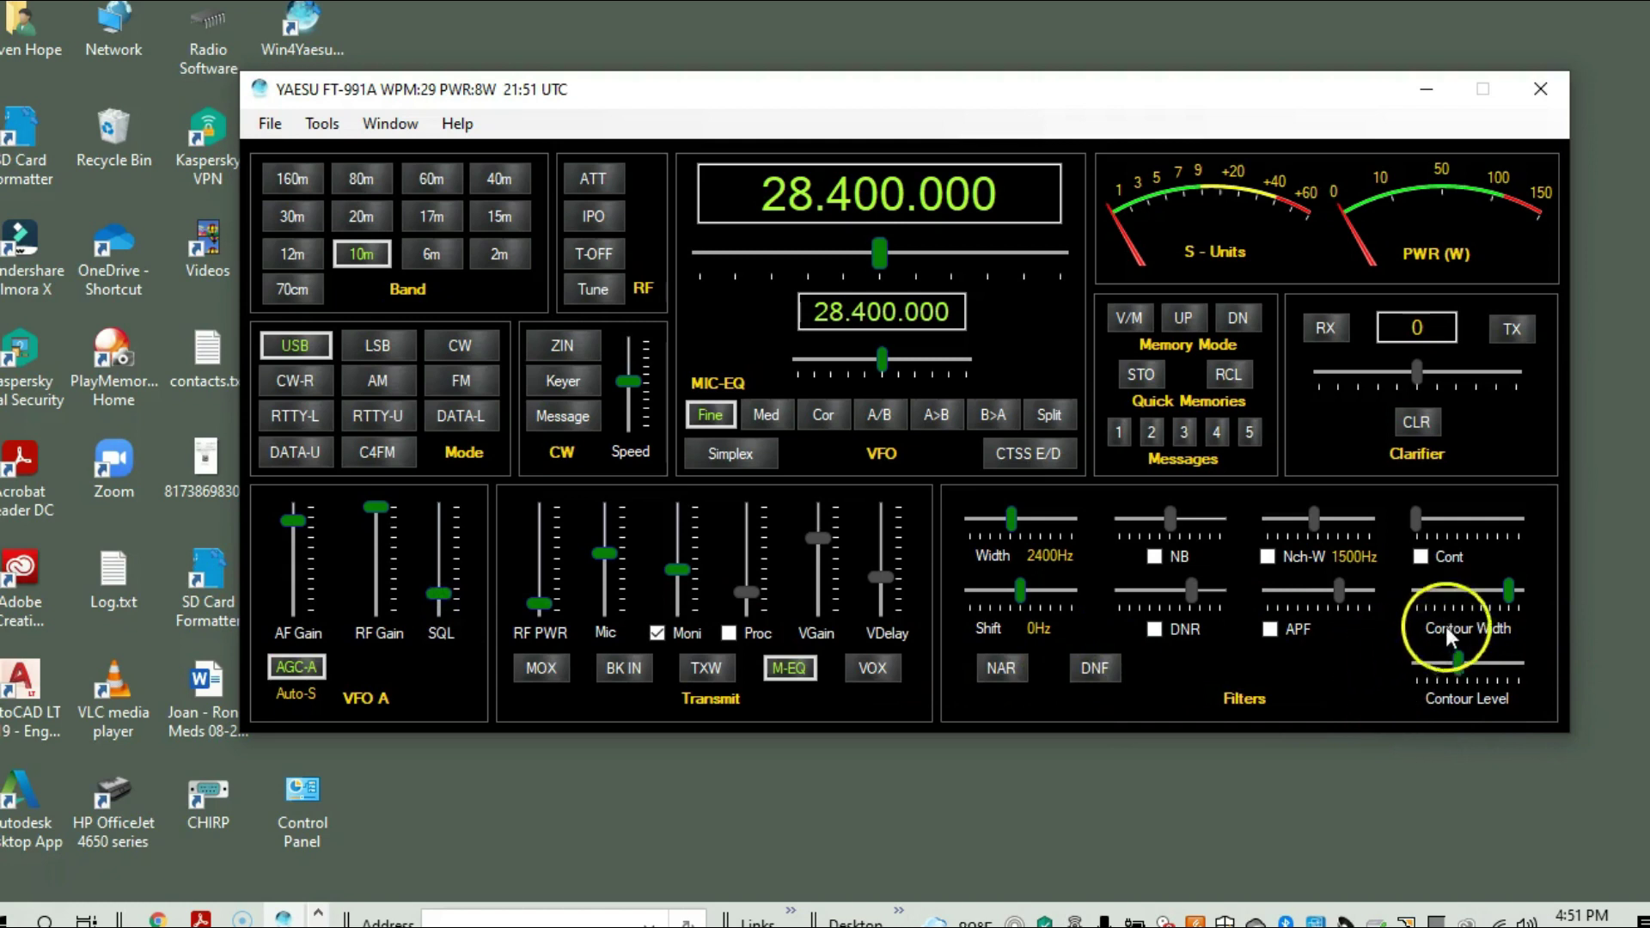
{"action": "left_click", "coordinate": [1457, 666]}
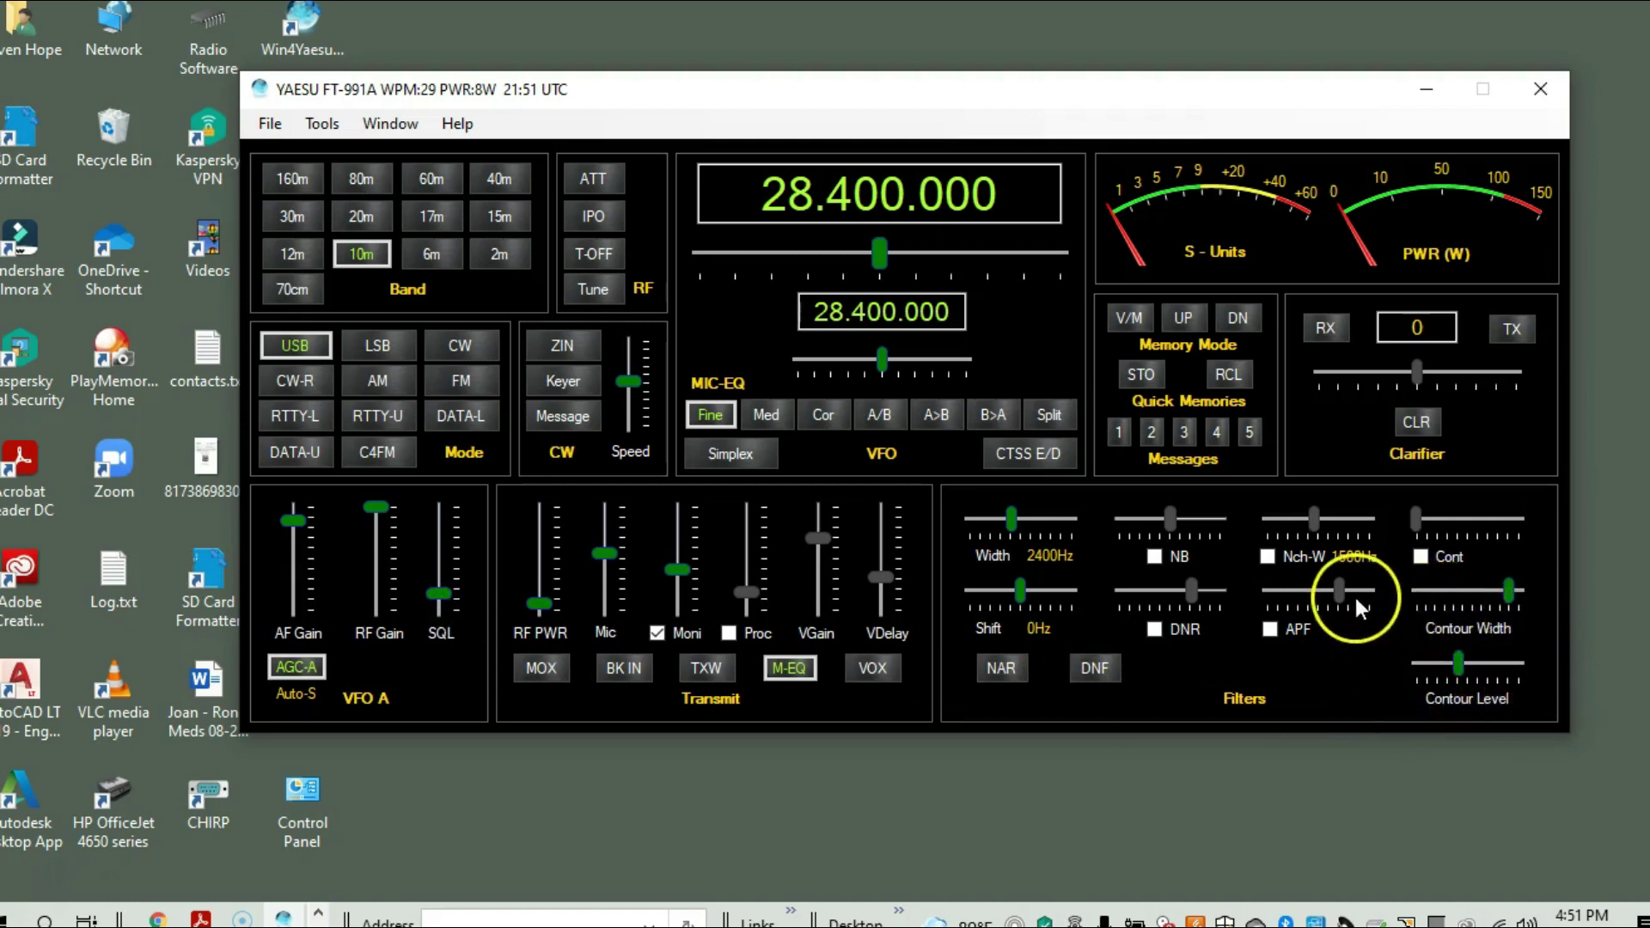